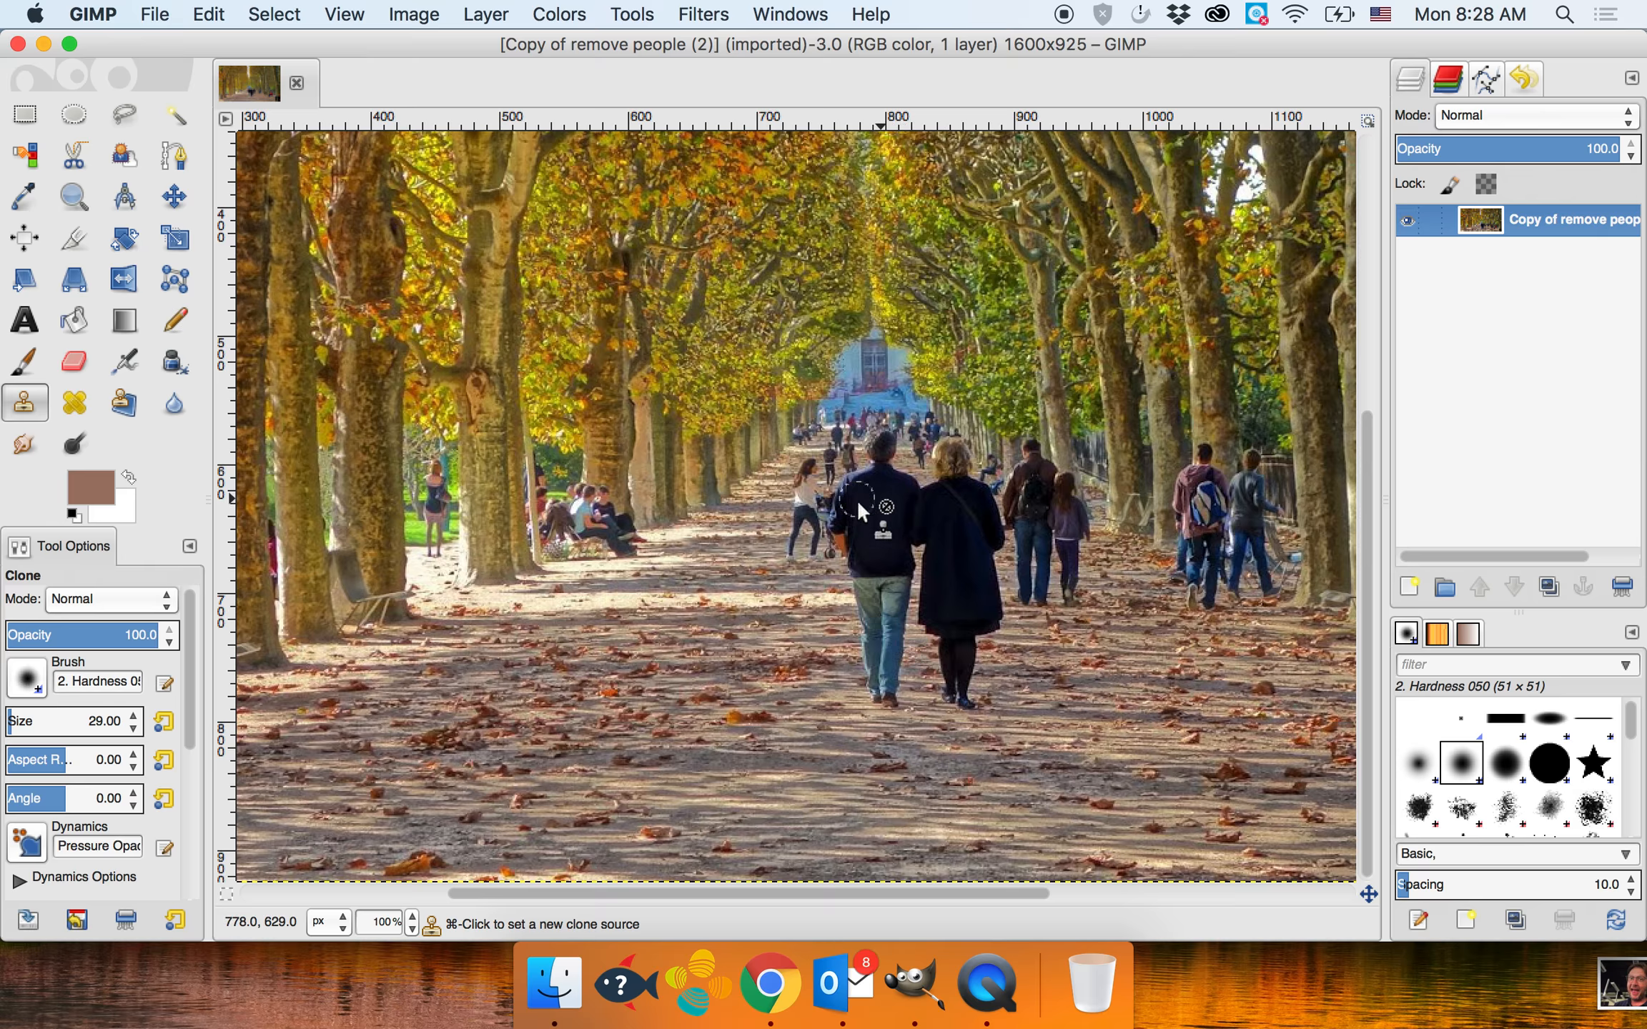
- Create a new 1600 × 925 px layer named "remove people" with transparent fill
{"action": "left_click", "coordinate": [1407, 586]}
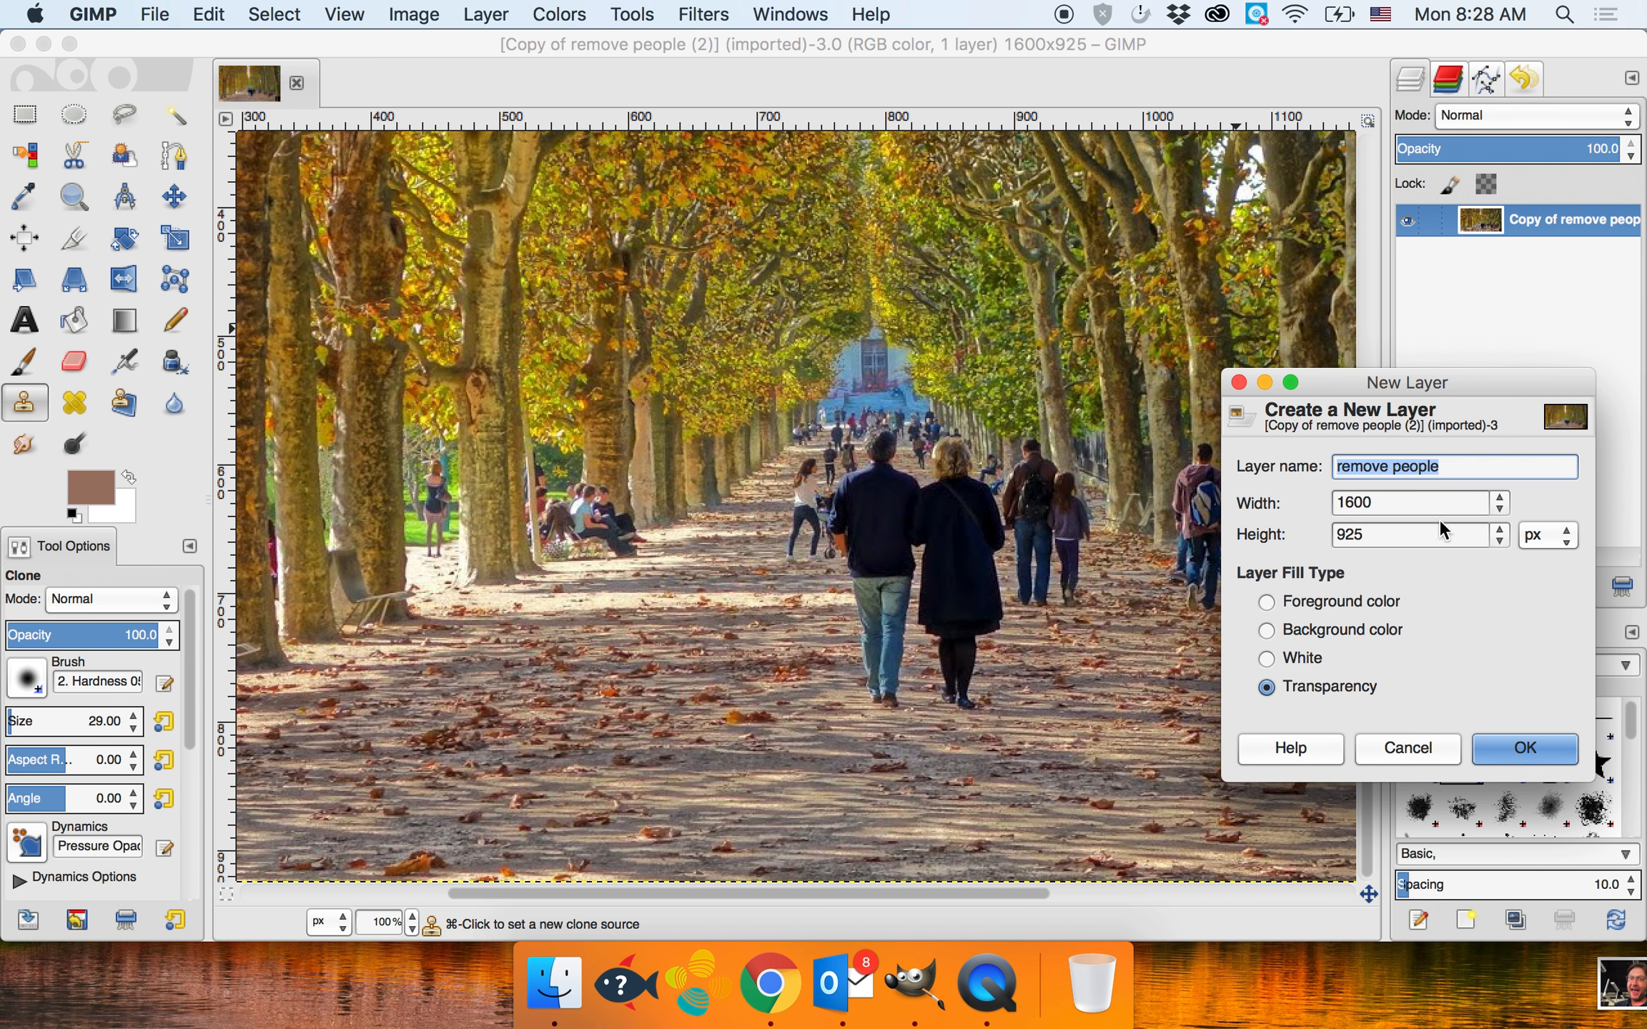
{"action": "left_click_drag", "start_coordinate": [1487, 466], "coordinate": [1319, 468]}
{"action": "left_click", "coordinate": [1365, 466]}
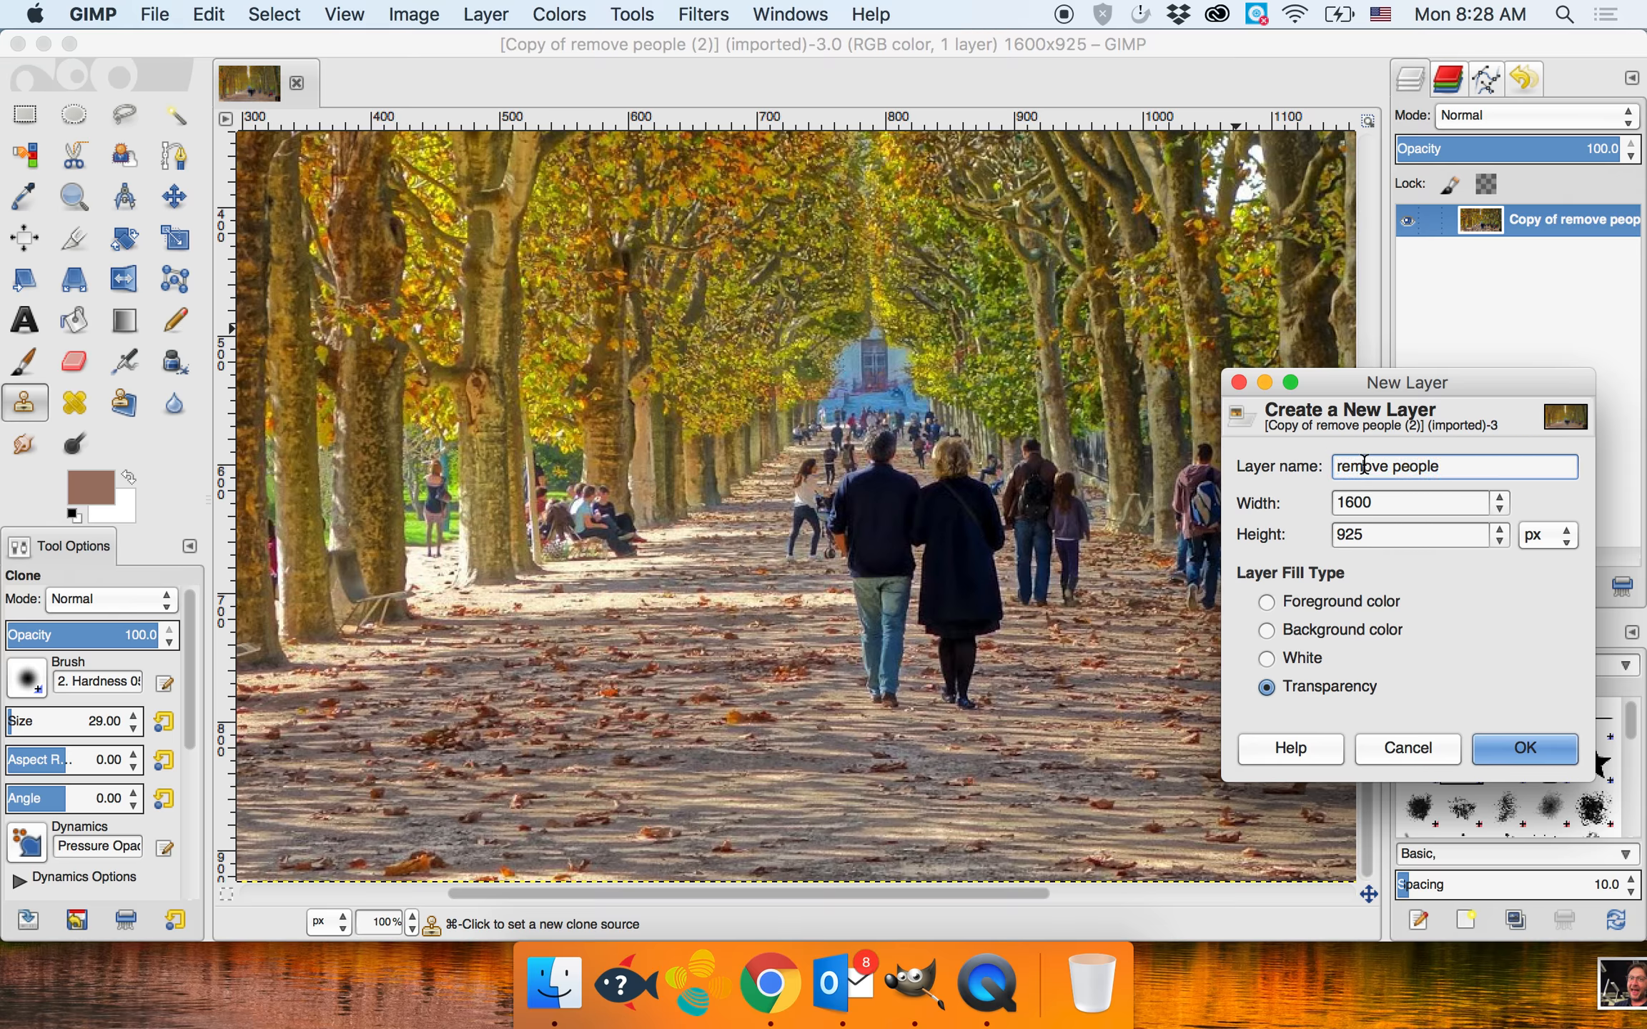
{"action": "double_click", "coordinate": [1430, 467]}
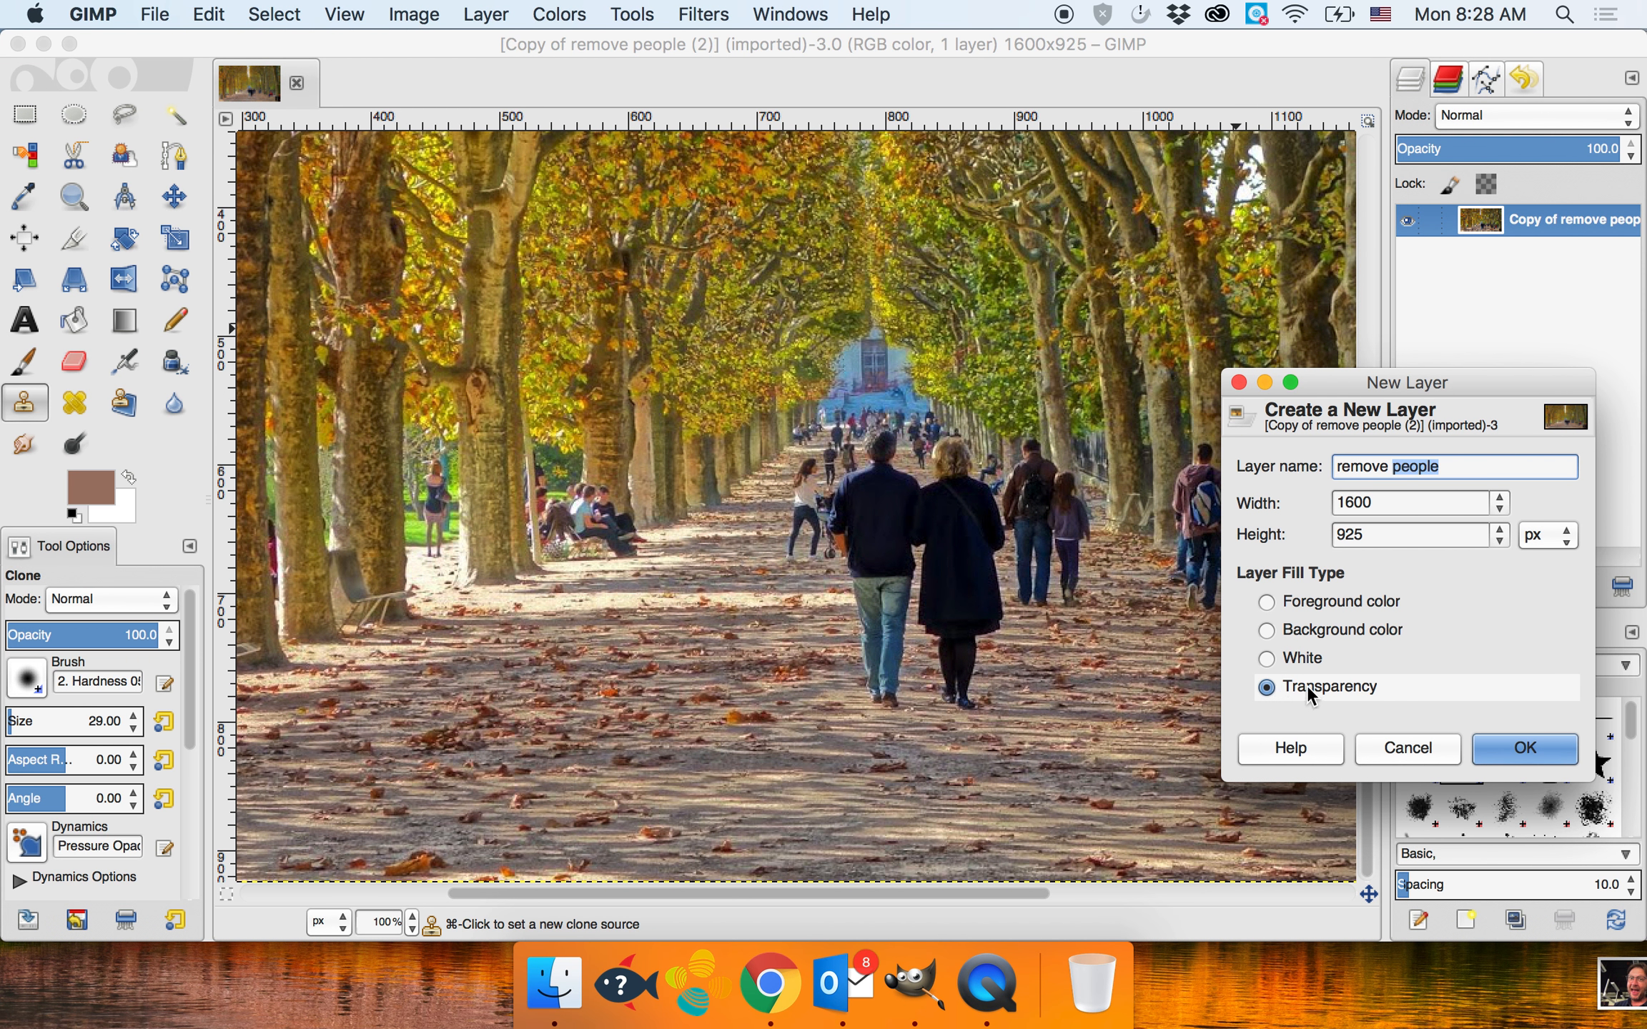
{"action": "left_click", "coordinate": [1509, 756]}
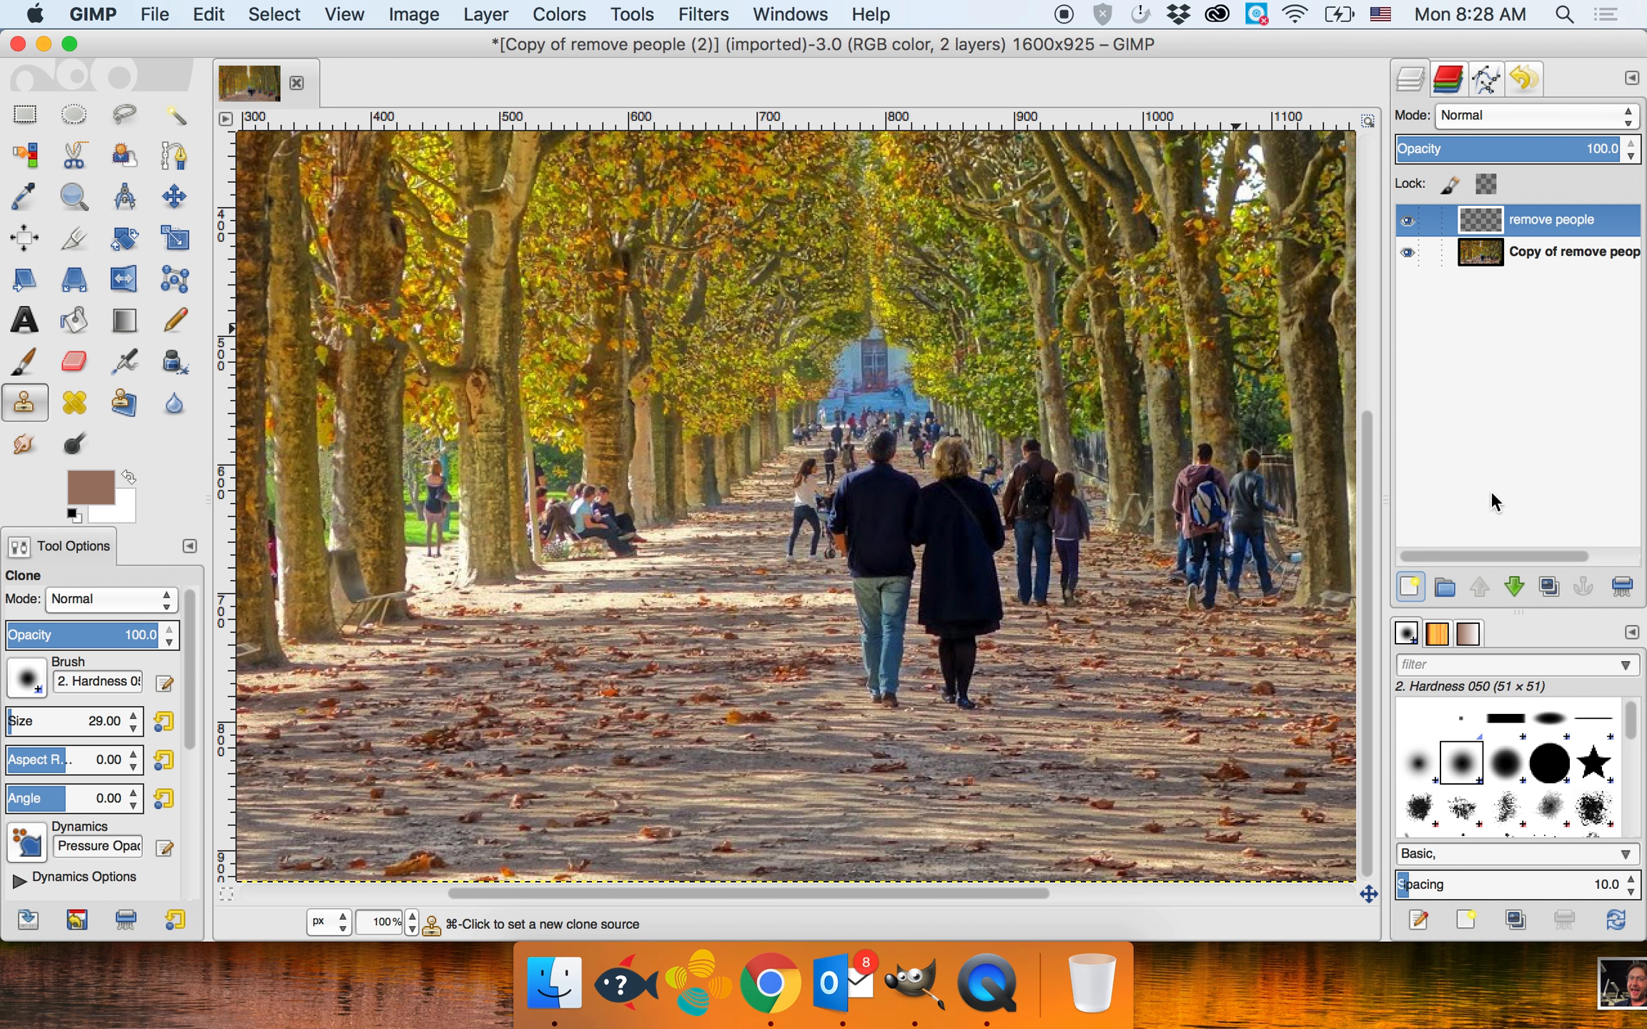
- Set the Clone brush size to 30 and sample the leafy ground beside the central couple from the photo layer
{"action": "left_click", "coordinate": [1523, 255]}
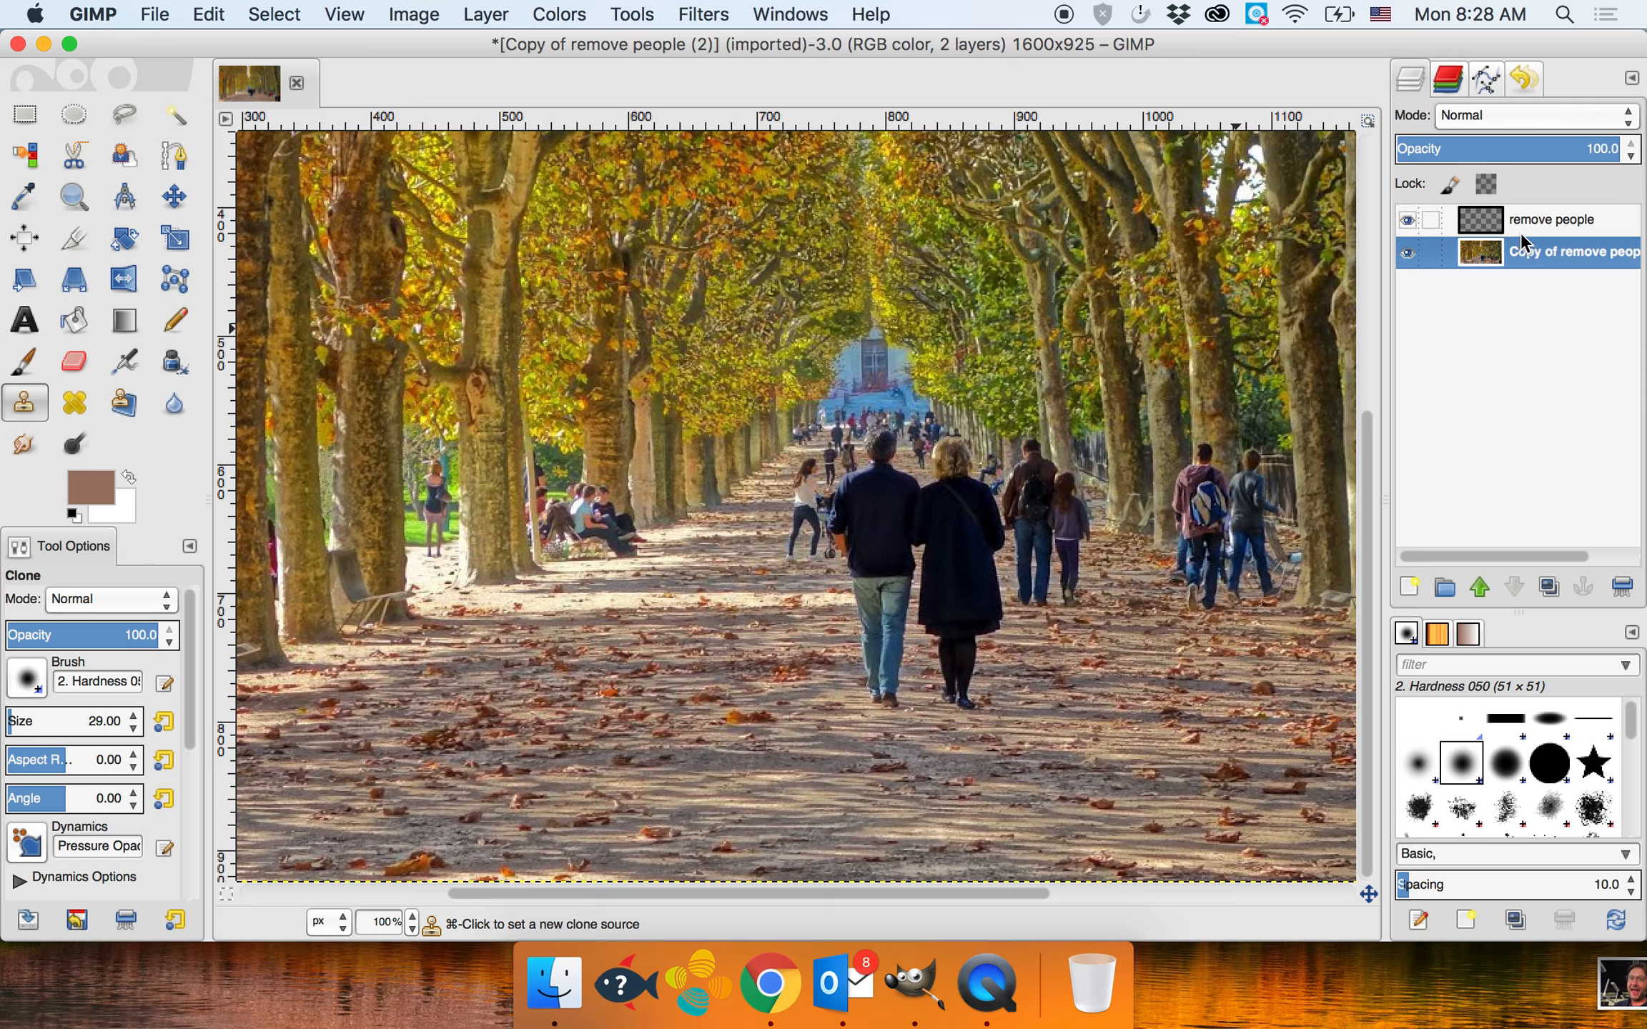
{"action": "left_click", "coordinate": [1523, 226]}
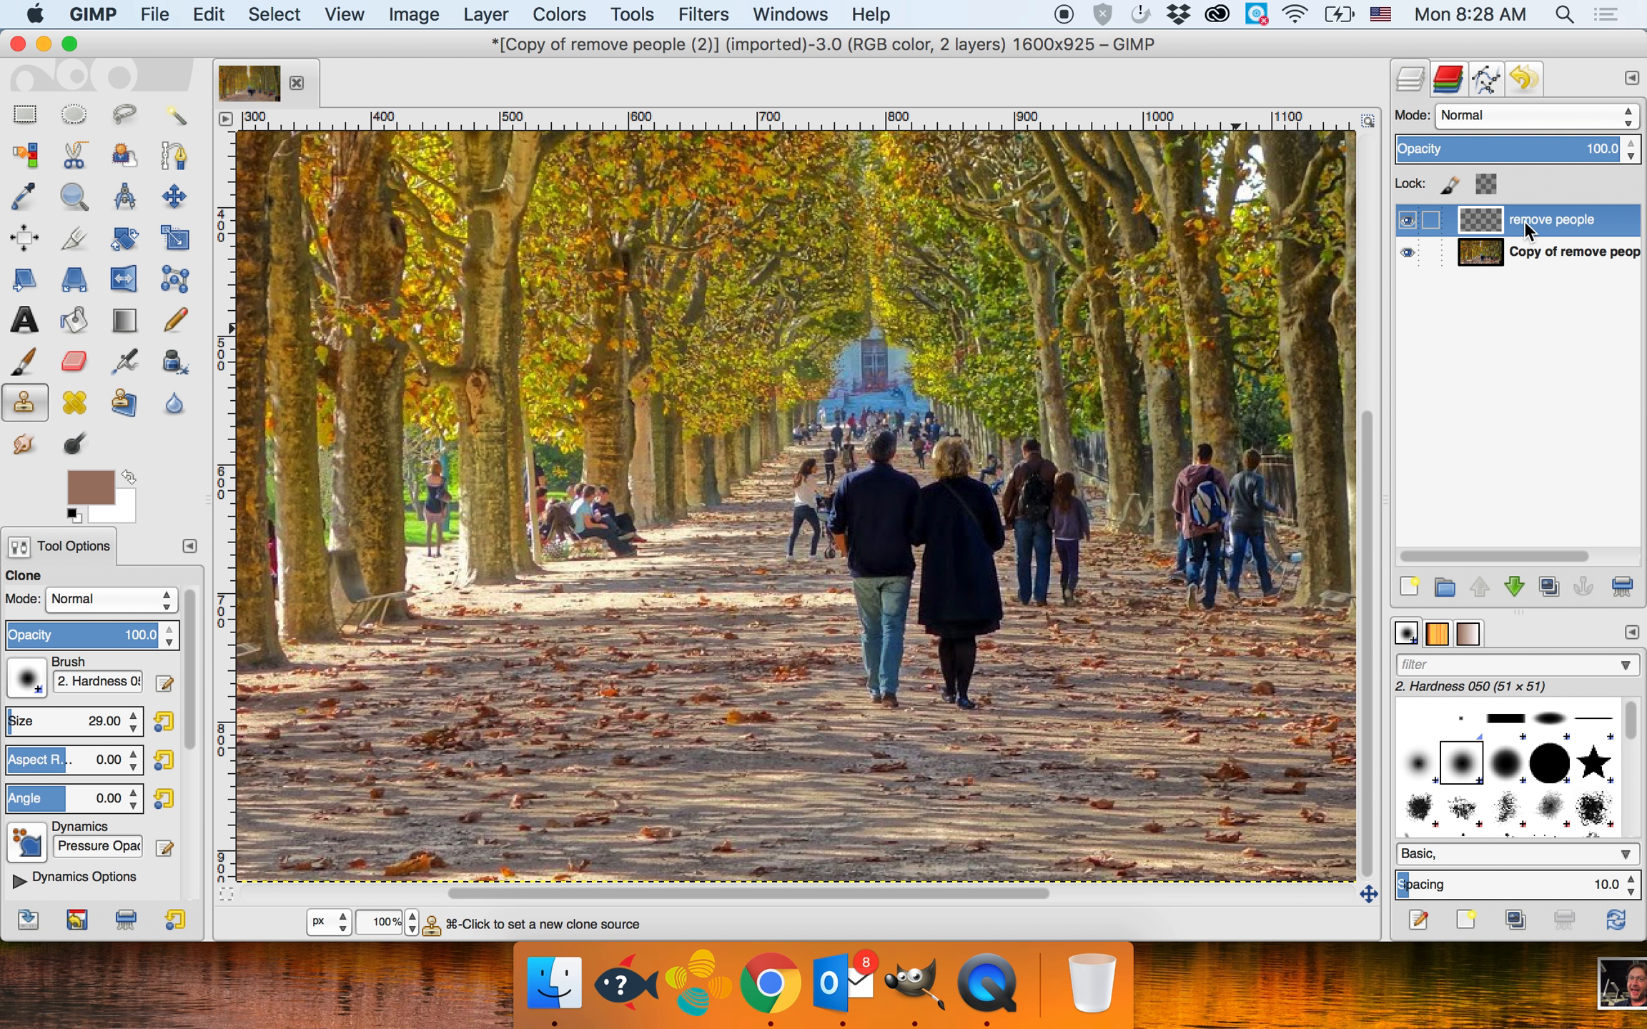
{"action": "left_click", "coordinate": [1529, 248]}
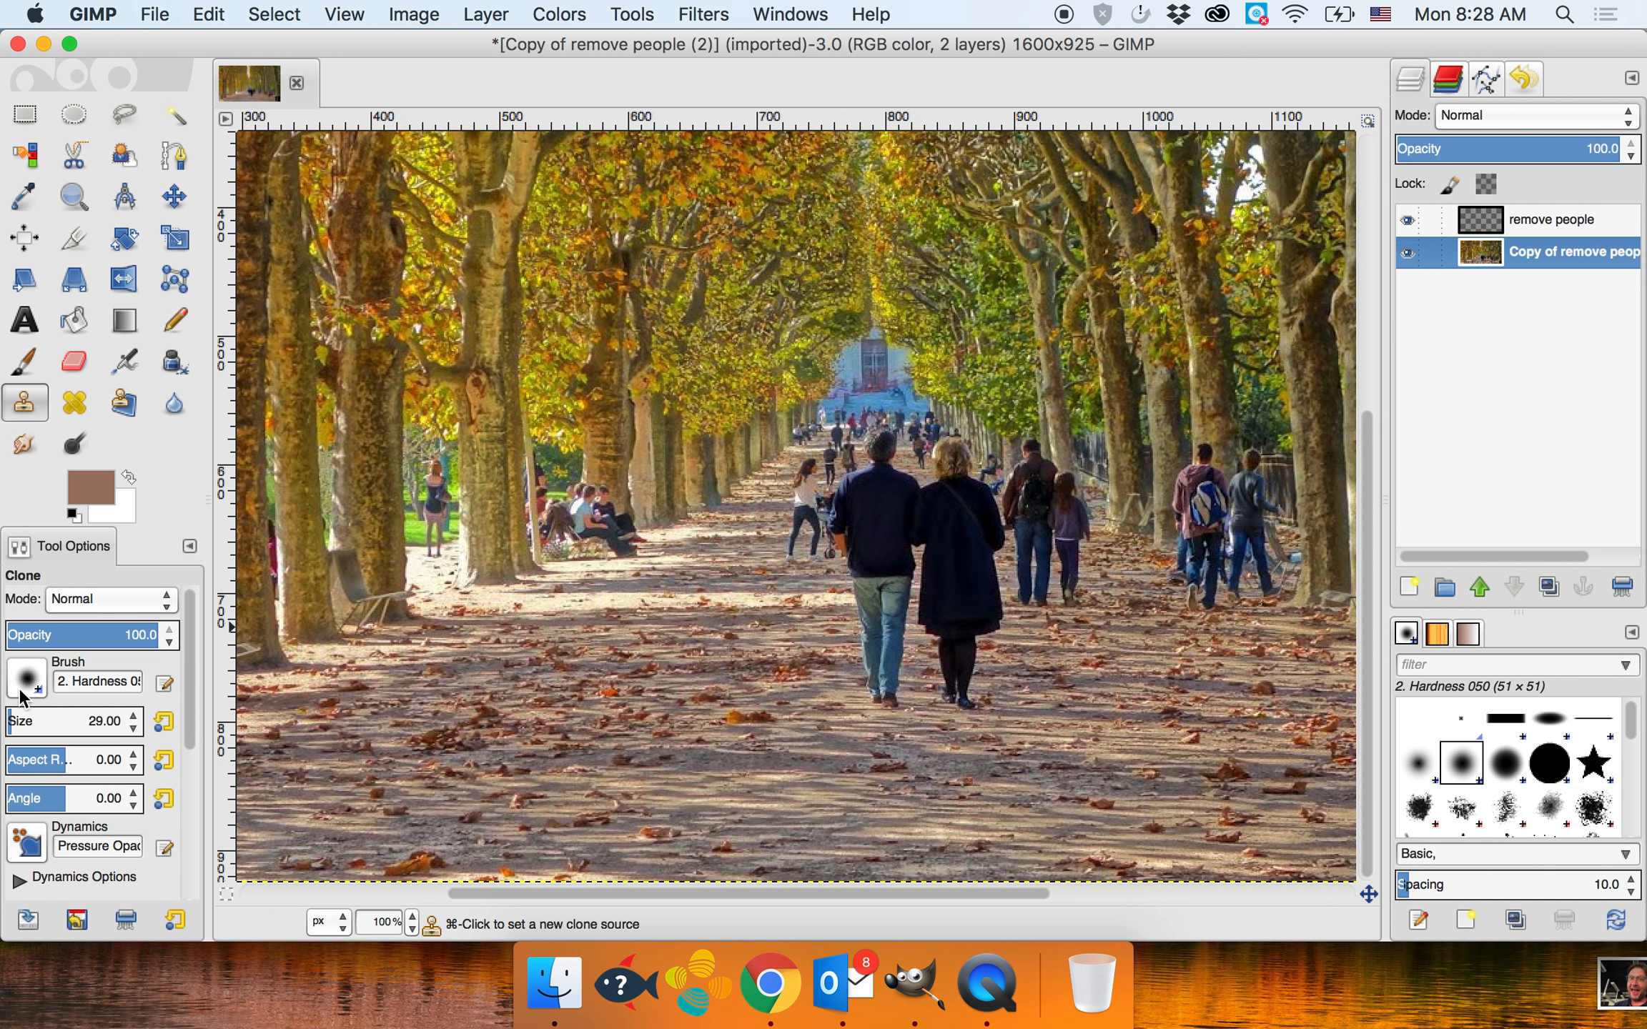
{"action": "left_click", "coordinate": [129, 716]}
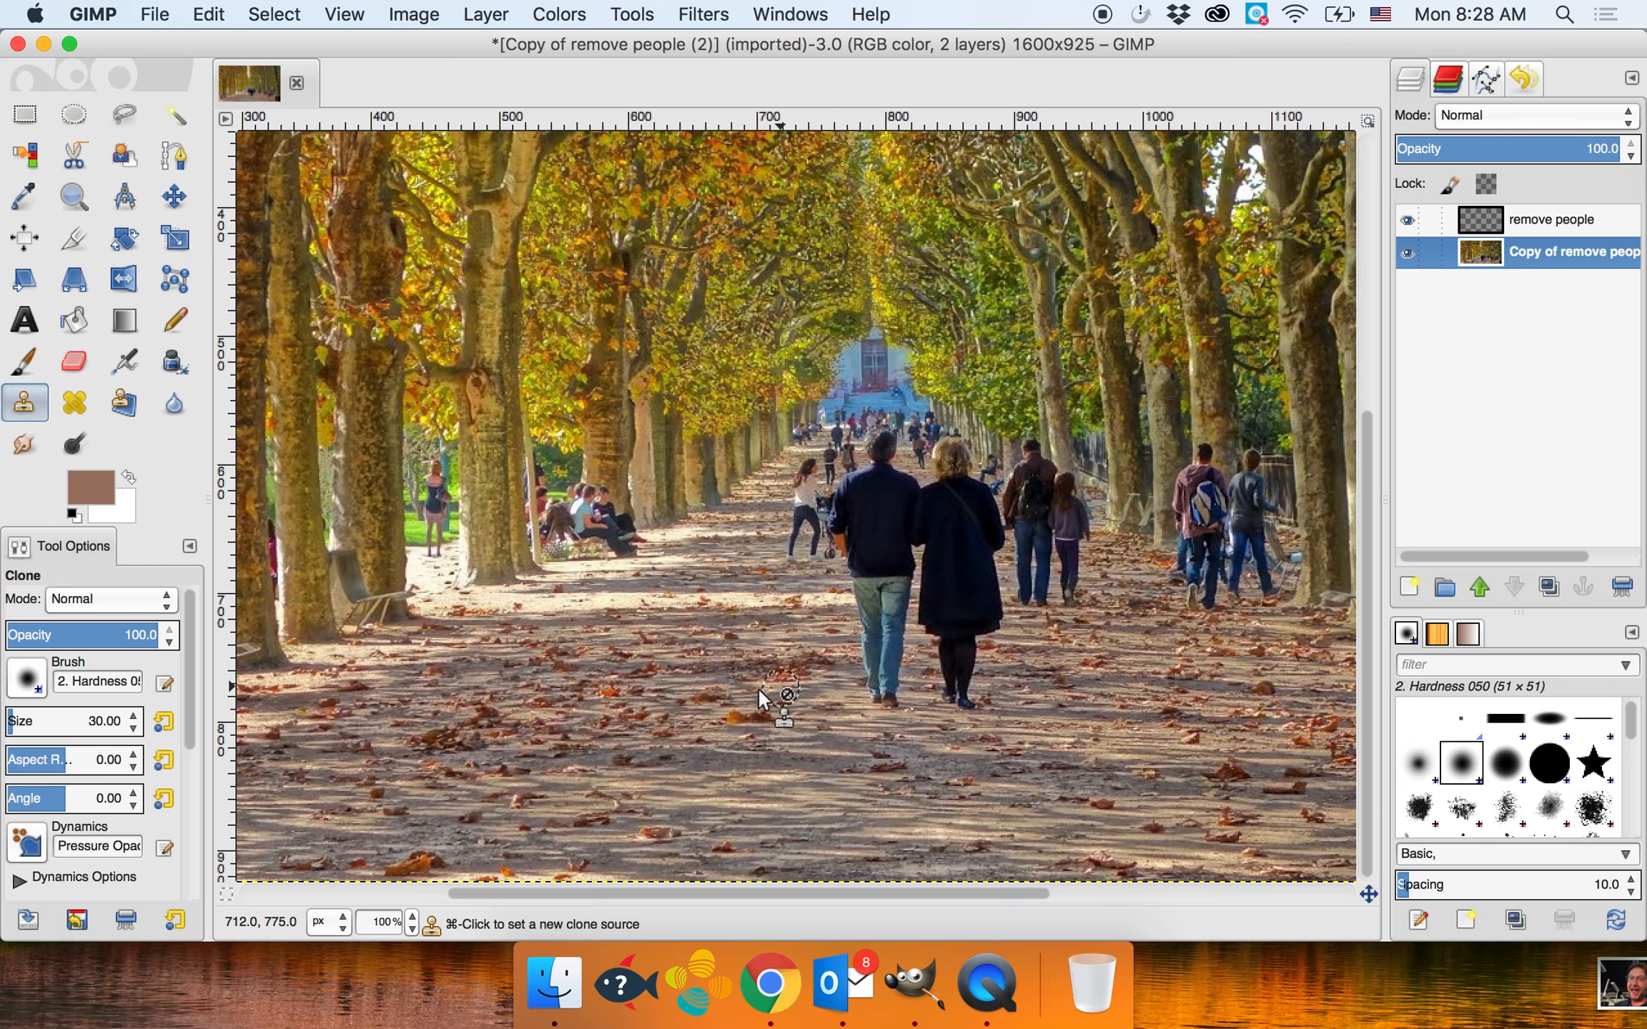
{"action": "double_click", "coordinate": [1502, 254]}
{"action": "left_click", "coordinate": [1460, 311]}
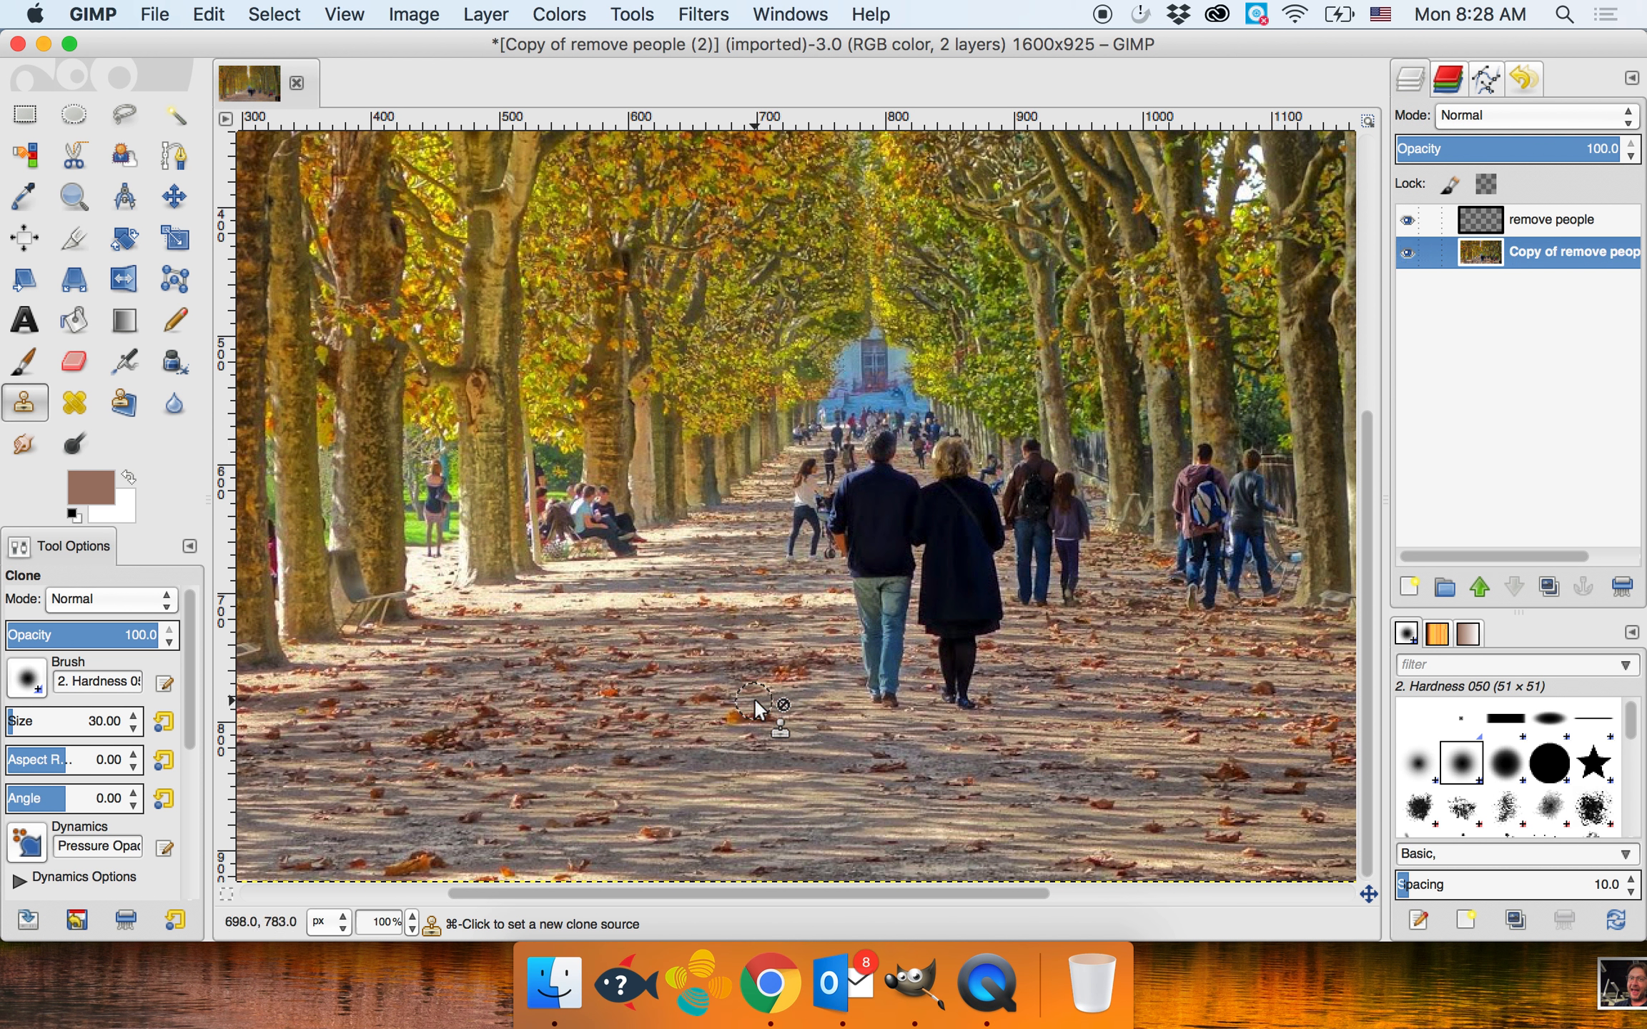
{"action": "left_click", "coordinate": [701, 690], "text": "super"}
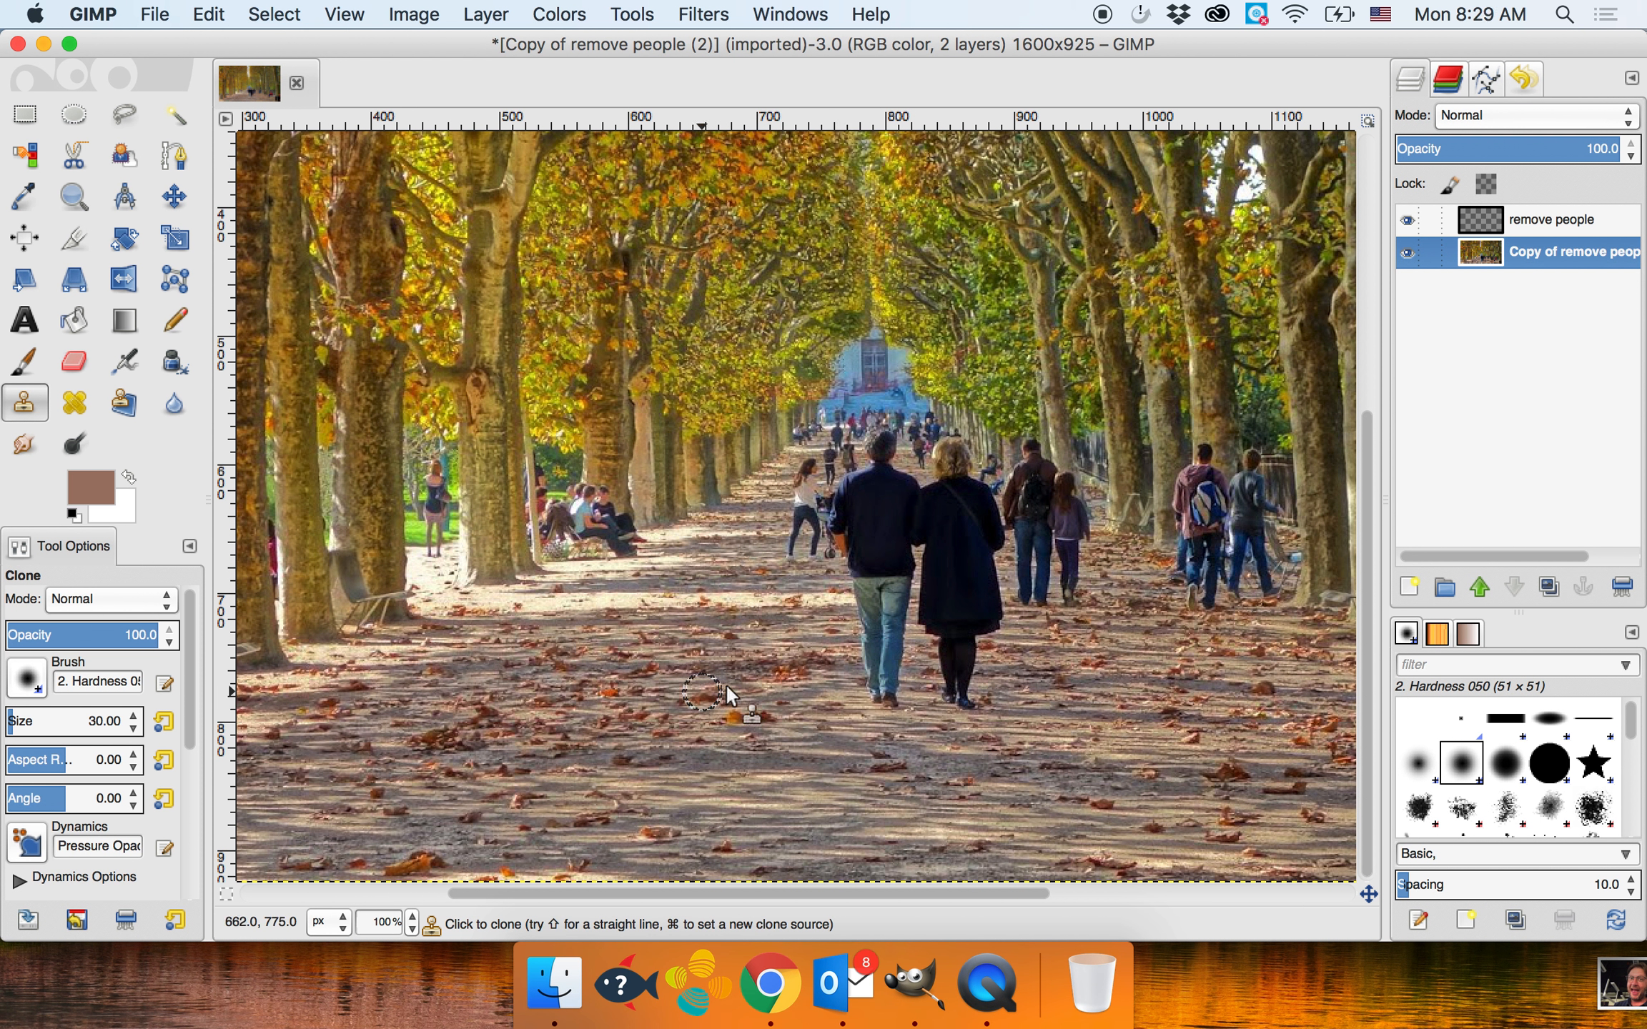
- Clone the leafy ground over the couple's legs and lower bodies on the "remove people" layer, and inspect the patch with the photo layer hidden
{"action": "left_click", "coordinate": [1444, 226]}
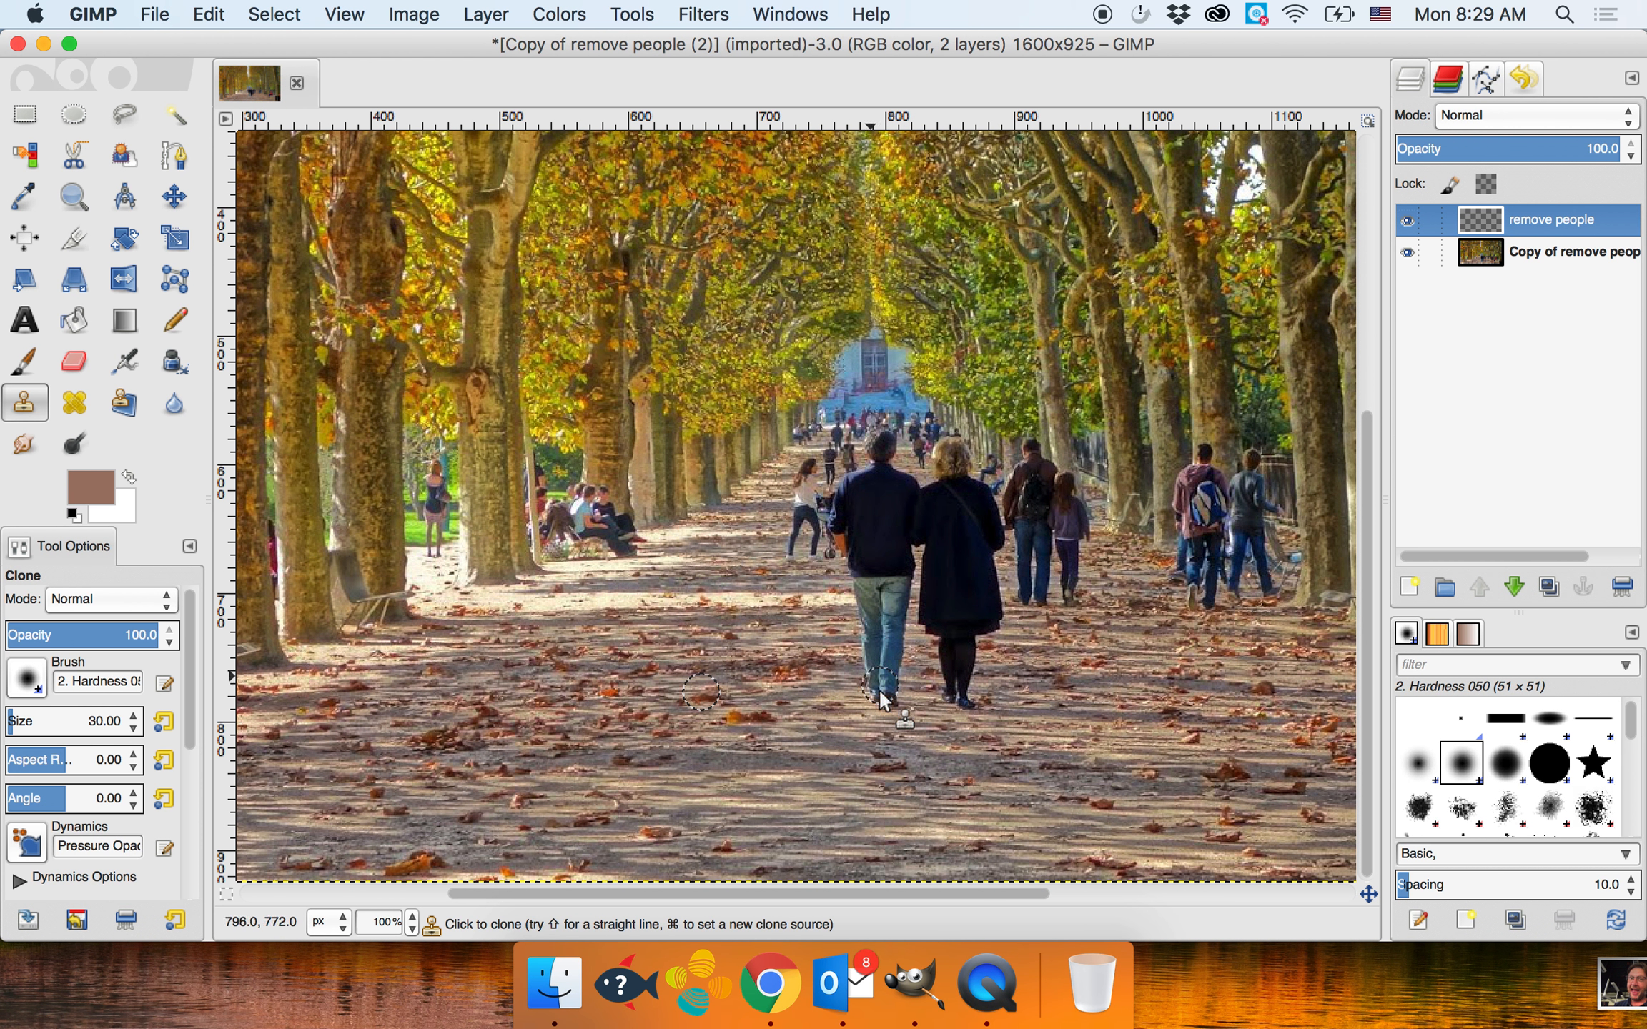
{"action": "mouse_move", "coordinate": [893, 693]}
{"action": "left_mouse_down"}
{"action": "mouse_move", "coordinate": [865, 687]}
{"action": "mouse_move", "coordinate": [899, 670]}
{"action": "mouse_move", "coordinate": [845, 649]}
{"action": "mouse_move", "coordinate": [904, 643]}
{"action": "mouse_move", "coordinate": [893, 621]}
{"action": "mouse_move", "coordinate": [861, 618]}
{"action": "mouse_move", "coordinate": [913, 598]}
{"action": "mouse_move", "coordinate": [864, 589]}
{"action": "mouse_move", "coordinate": [861, 573]}
{"action": "mouse_move", "coordinate": [904, 556]}
{"action": "mouse_move", "coordinate": [857, 562]}
{"action": "left_mouse_up"}
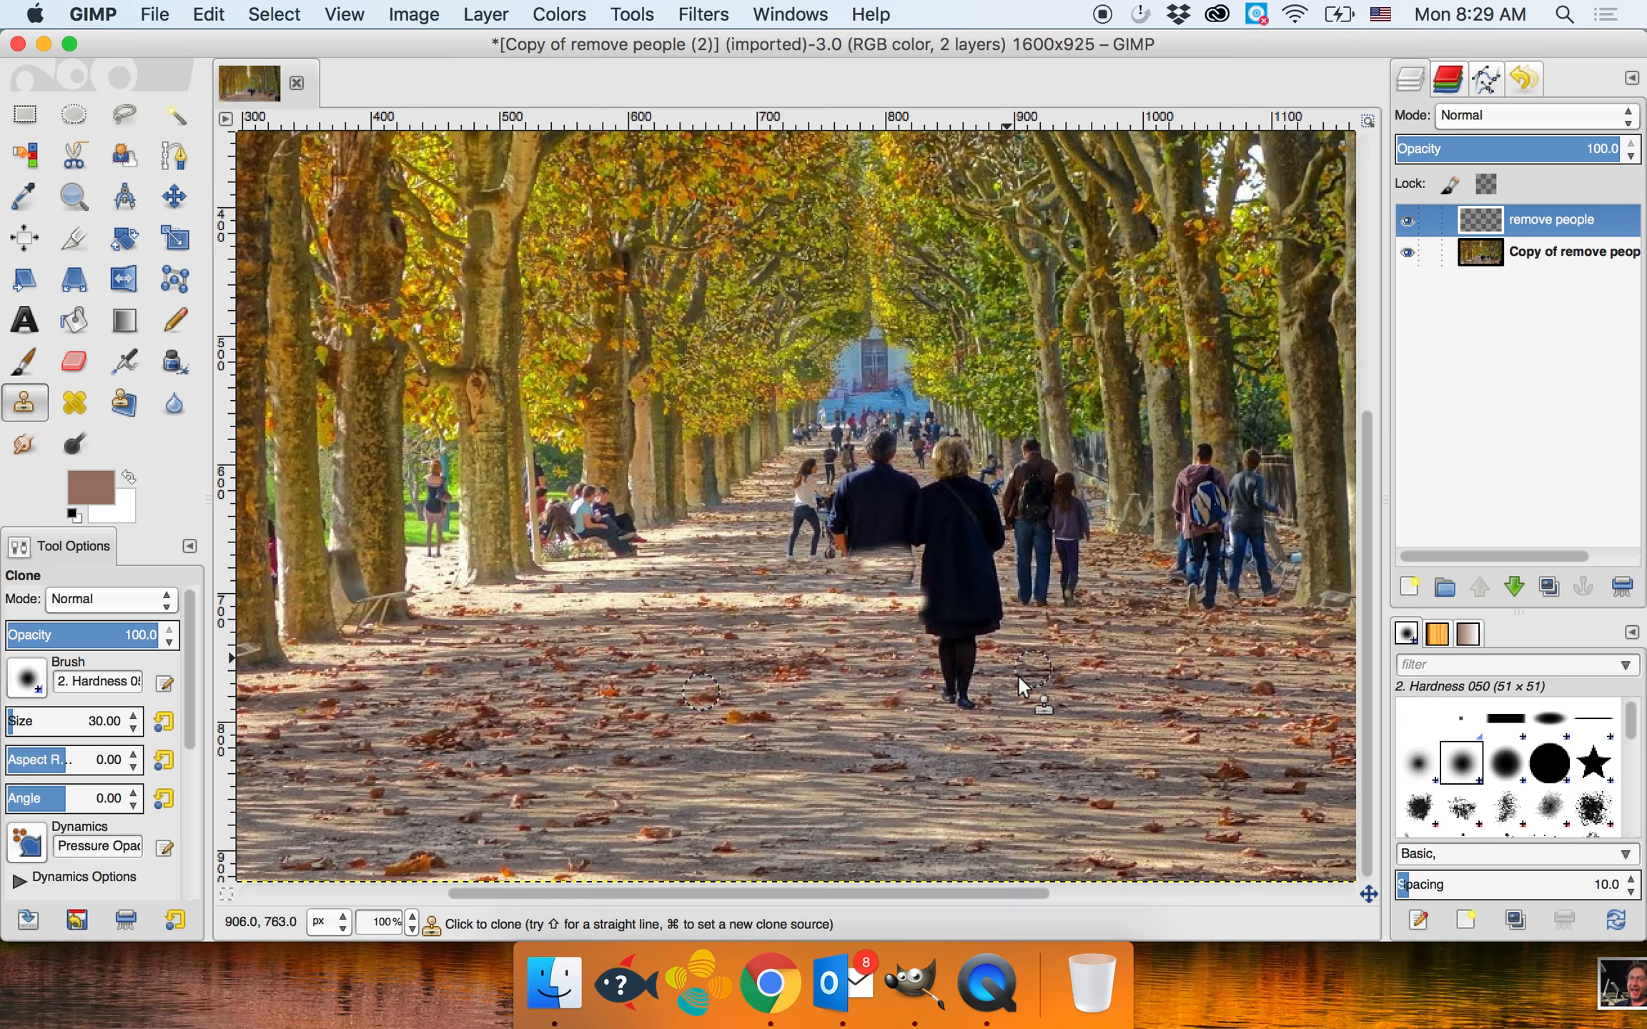
{"action": "mouse_move", "coordinate": [988, 694]}
{"action": "left_mouse_down"}
{"action": "mouse_move", "coordinate": [945, 675]}
{"action": "mouse_move", "coordinate": [972, 672]}
{"action": "mouse_move", "coordinate": [978, 706]}
{"action": "mouse_move", "coordinate": [998, 622]}
{"action": "mouse_move", "coordinate": [953, 667]}
{"action": "mouse_move", "coordinate": [929, 643]}
{"action": "mouse_move", "coordinate": [948, 603]}
{"action": "mouse_move", "coordinate": [950, 639]}
{"action": "mouse_move", "coordinate": [939, 622]}
{"action": "mouse_move", "coordinate": [986, 597]}
{"action": "mouse_move", "coordinate": [946, 589]}
{"action": "mouse_move", "coordinate": [996, 557]}
{"action": "mouse_move", "coordinate": [1008, 592]}
{"action": "mouse_move", "coordinate": [928, 593]}
{"action": "mouse_move", "coordinate": [925, 557]}
{"action": "mouse_move", "coordinate": [915, 605]}
{"action": "mouse_move", "coordinate": [912, 562]}
{"action": "left_mouse_up"}
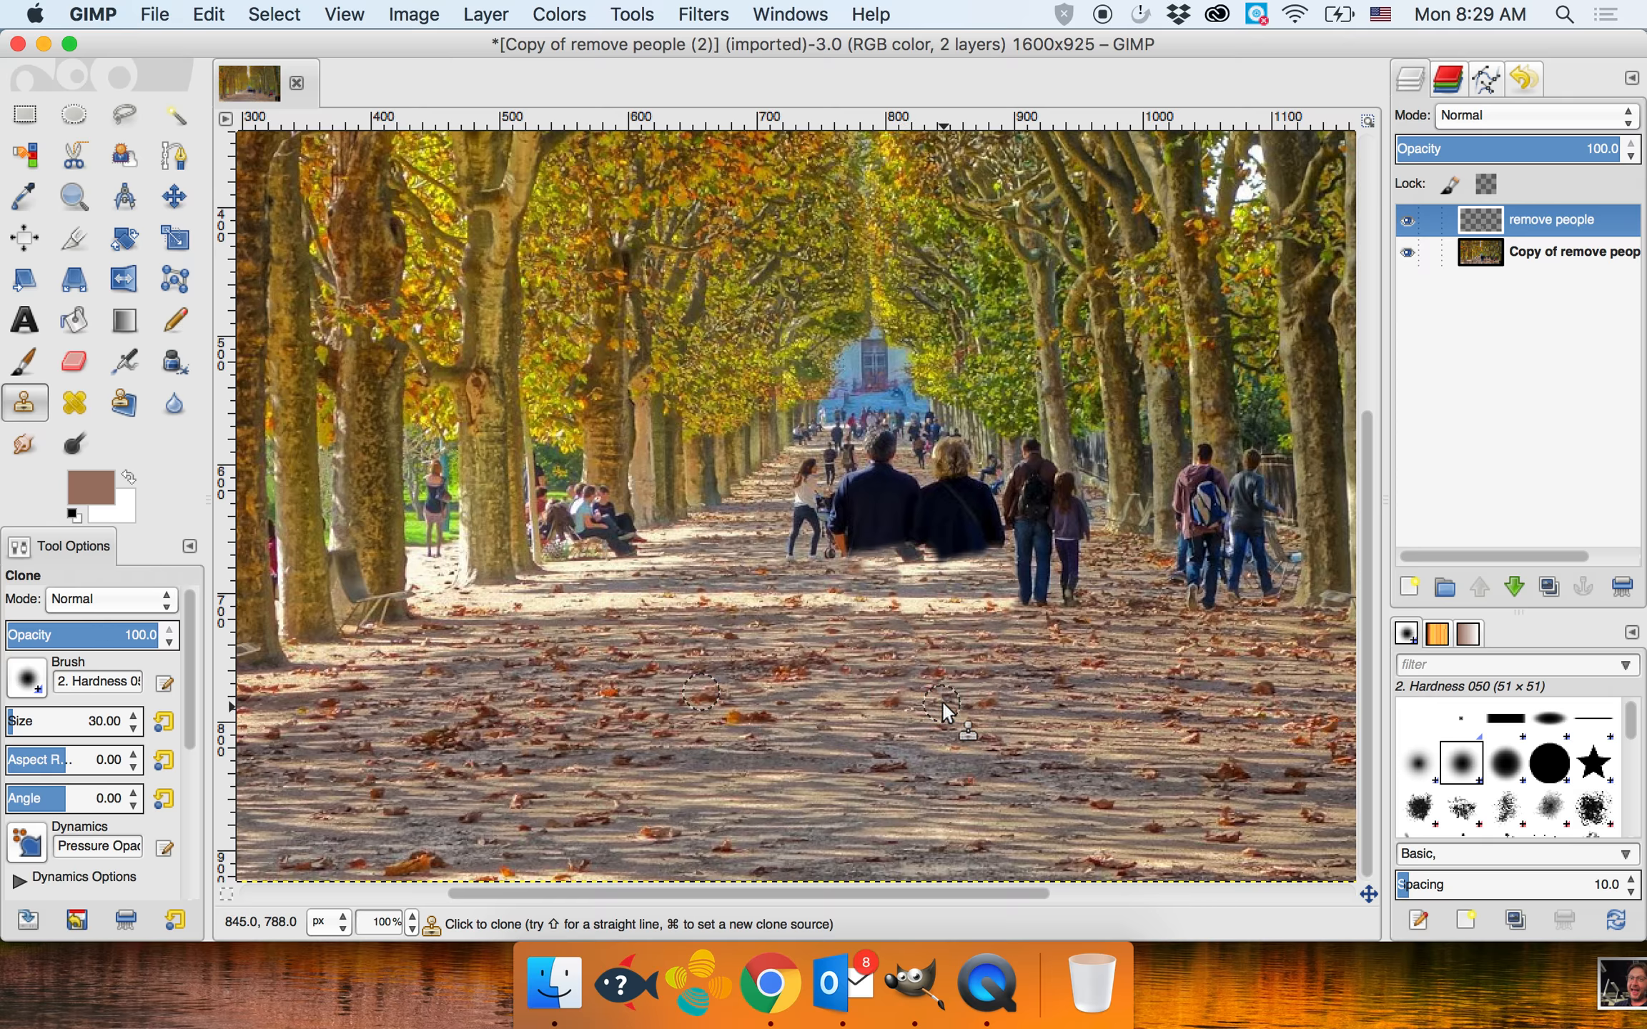
{"action": "left_click", "coordinate": [916, 559]}
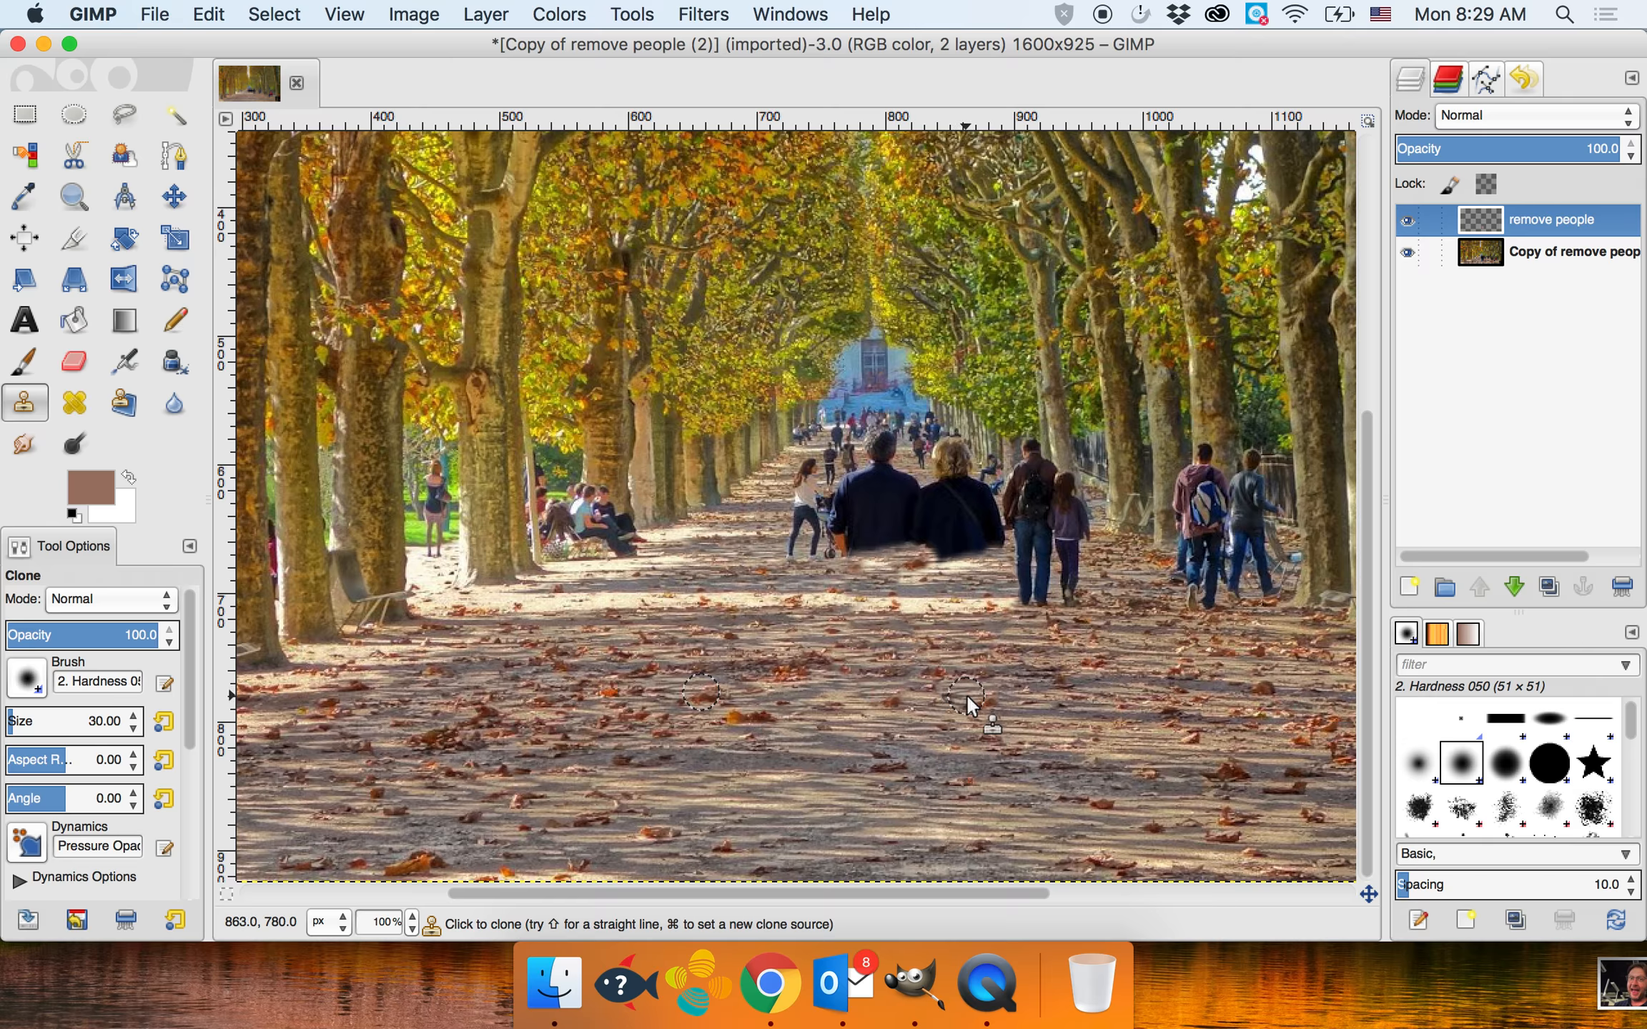
{"action": "left_click", "coordinate": [1405, 259]}
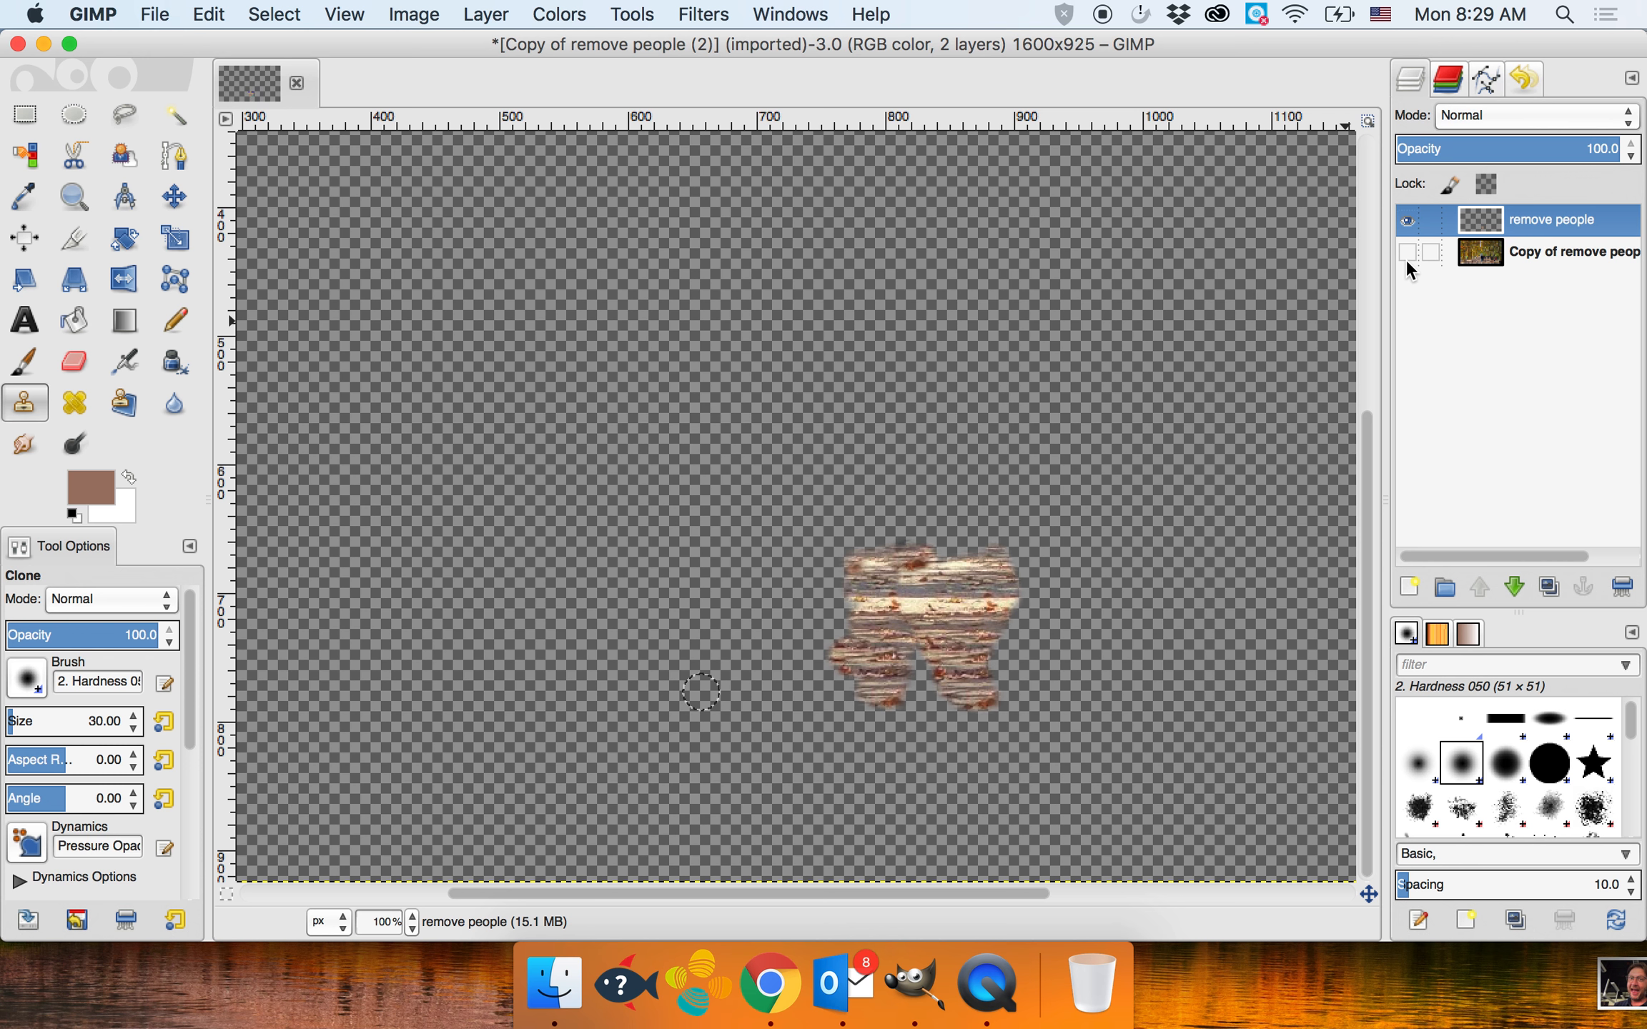
{"action": "left_click", "coordinate": [1405, 252]}
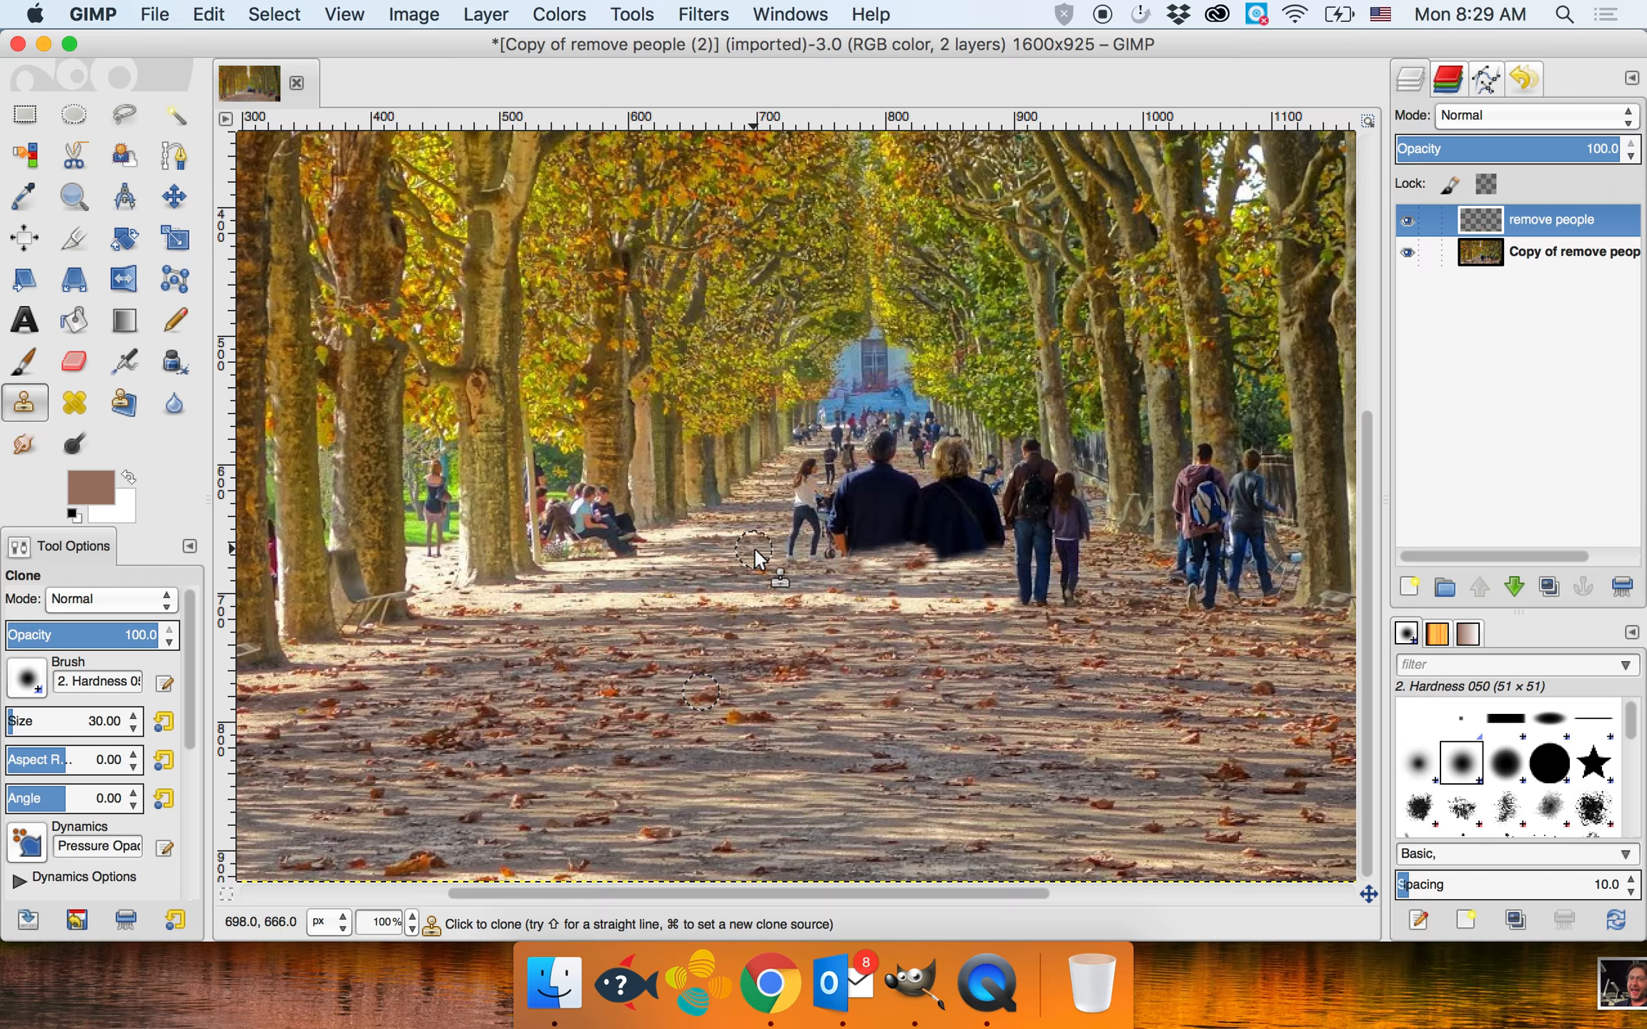
- Sample the sunlit path beside the woman in white on the photo layer and clone it over the couple's torsos there
{"action": "left_click", "coordinate": [1472, 259]}
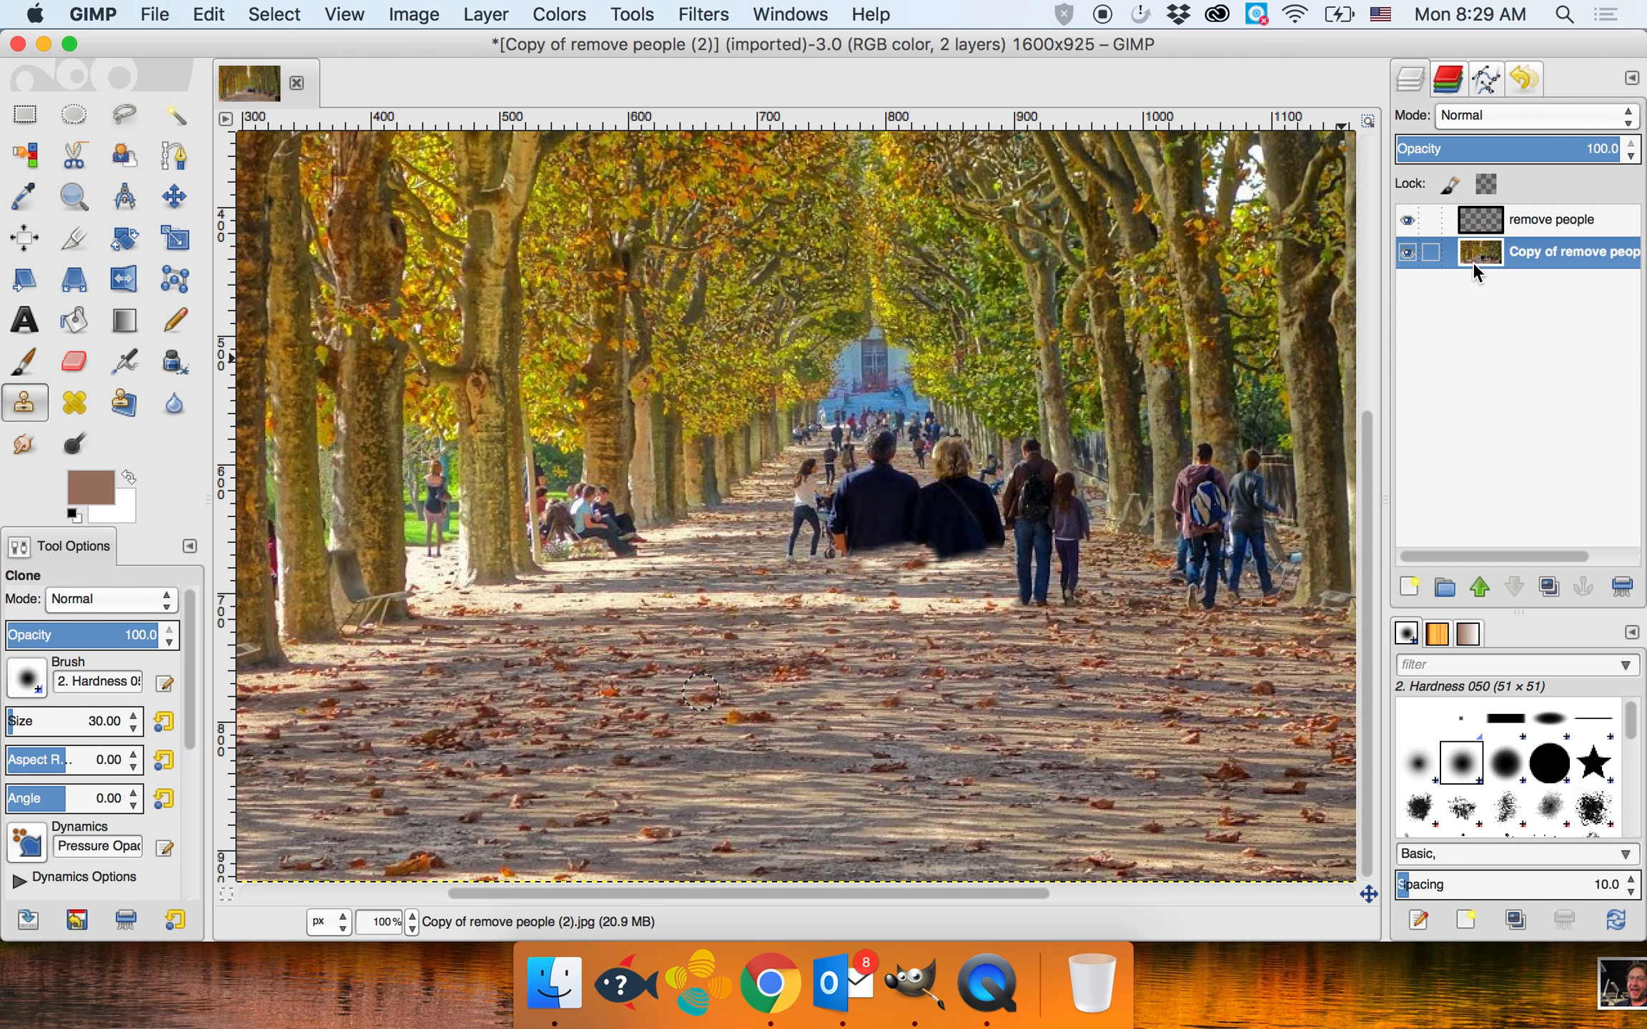
{"action": "left_click", "coordinate": [735, 549], "text": "super"}
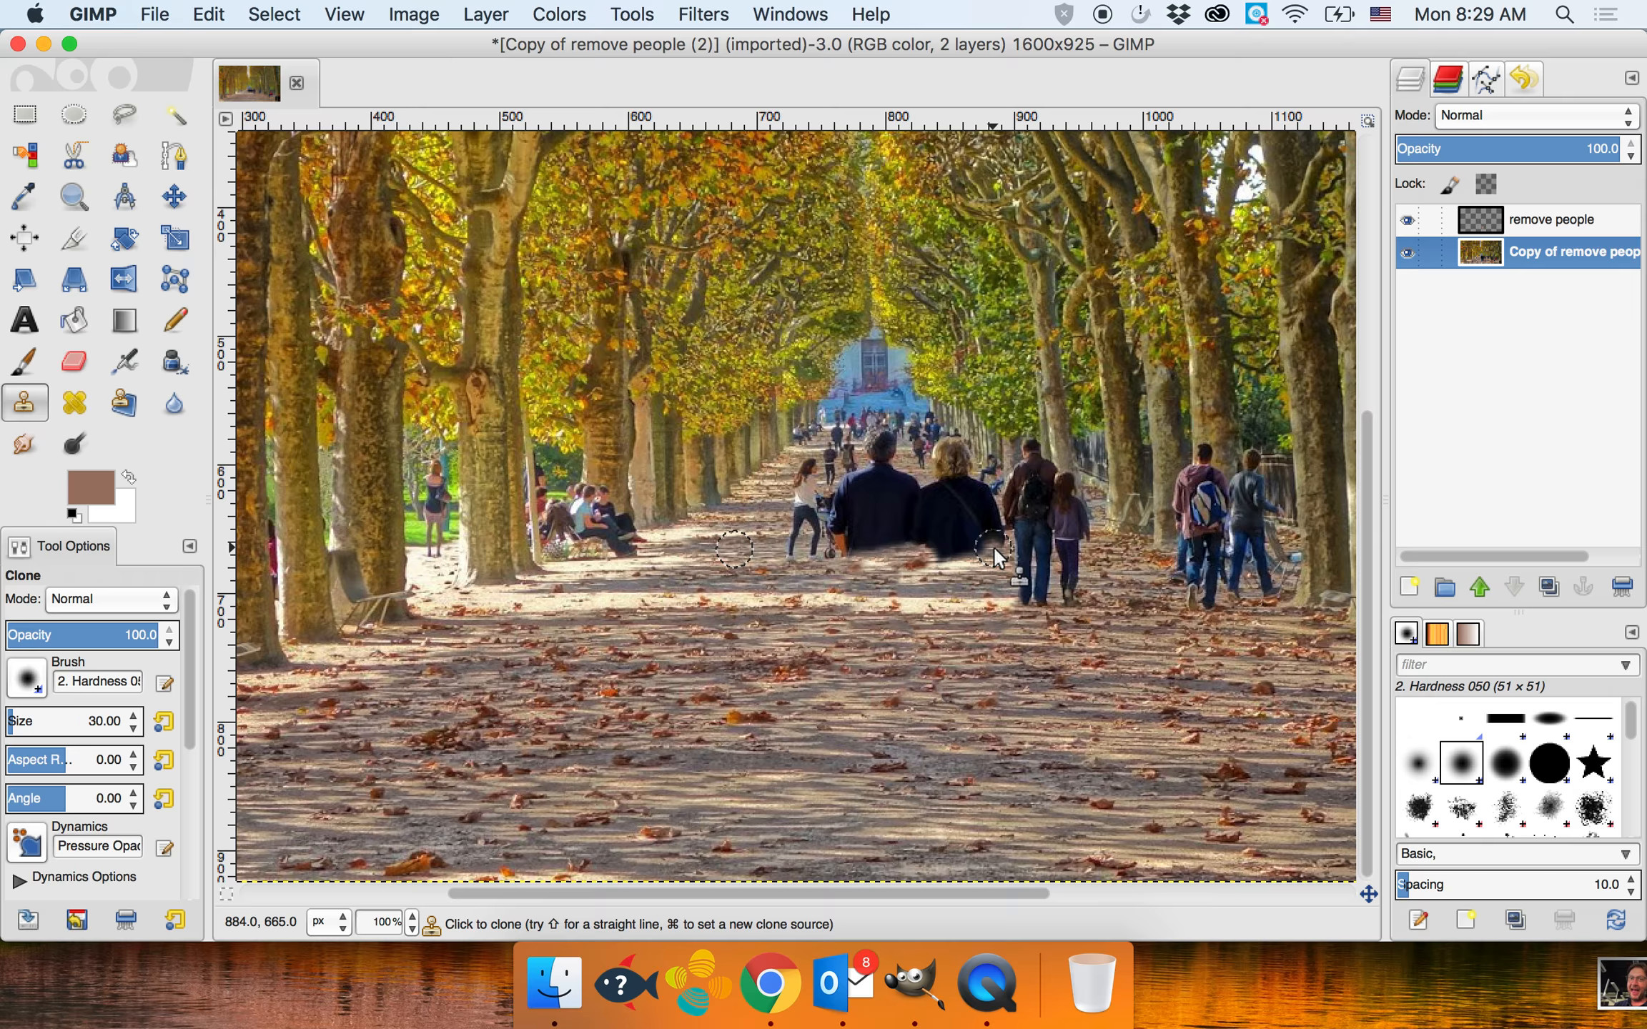
{"action": "mouse_move", "coordinate": [994, 546]}
{"action": "left_mouse_down"}
{"action": "mouse_move", "coordinate": [784, 548]}
{"action": "mouse_move", "coordinate": [797, 524]}
{"action": "mouse_move", "coordinate": [819, 526]}
{"action": "mouse_move", "coordinate": [788, 524]}
{"action": "mouse_move", "coordinate": [958, 530]}
{"action": "mouse_move", "coordinate": [850, 541]}
{"action": "mouse_move", "coordinate": [856, 518]}
{"action": "mouse_move", "coordinate": [902, 515]}
{"action": "mouse_move", "coordinate": [841, 521]}
{"action": "mouse_move", "coordinate": [845, 535]}
{"action": "mouse_move", "coordinate": [849, 504]}
{"action": "mouse_move", "coordinate": [805, 501]}
{"action": "mouse_move", "coordinate": [857, 487]}
{"action": "mouse_move", "coordinate": [842, 497]}
{"action": "mouse_move", "coordinate": [905, 501]}
{"action": "mouse_move", "coordinate": [915, 479]}
{"action": "mouse_move", "coordinate": [866, 510]}
{"action": "mouse_move", "coordinate": [953, 520]}
{"action": "mouse_move", "coordinate": [923, 515]}
{"action": "mouse_move", "coordinate": [921, 498]}
{"action": "mouse_move", "coordinate": [942, 528]}
{"action": "mouse_move", "coordinate": [910, 567]}
{"action": "mouse_move", "coordinate": [988, 522]}
{"action": "mouse_move", "coordinate": [983, 549]}
{"action": "mouse_move", "coordinate": [1015, 552]}
{"action": "mouse_move", "coordinate": [897, 525]}
{"action": "mouse_move", "coordinate": [930, 512]}
{"action": "mouse_move", "coordinate": [864, 522]}
{"action": "left_mouse_up"}
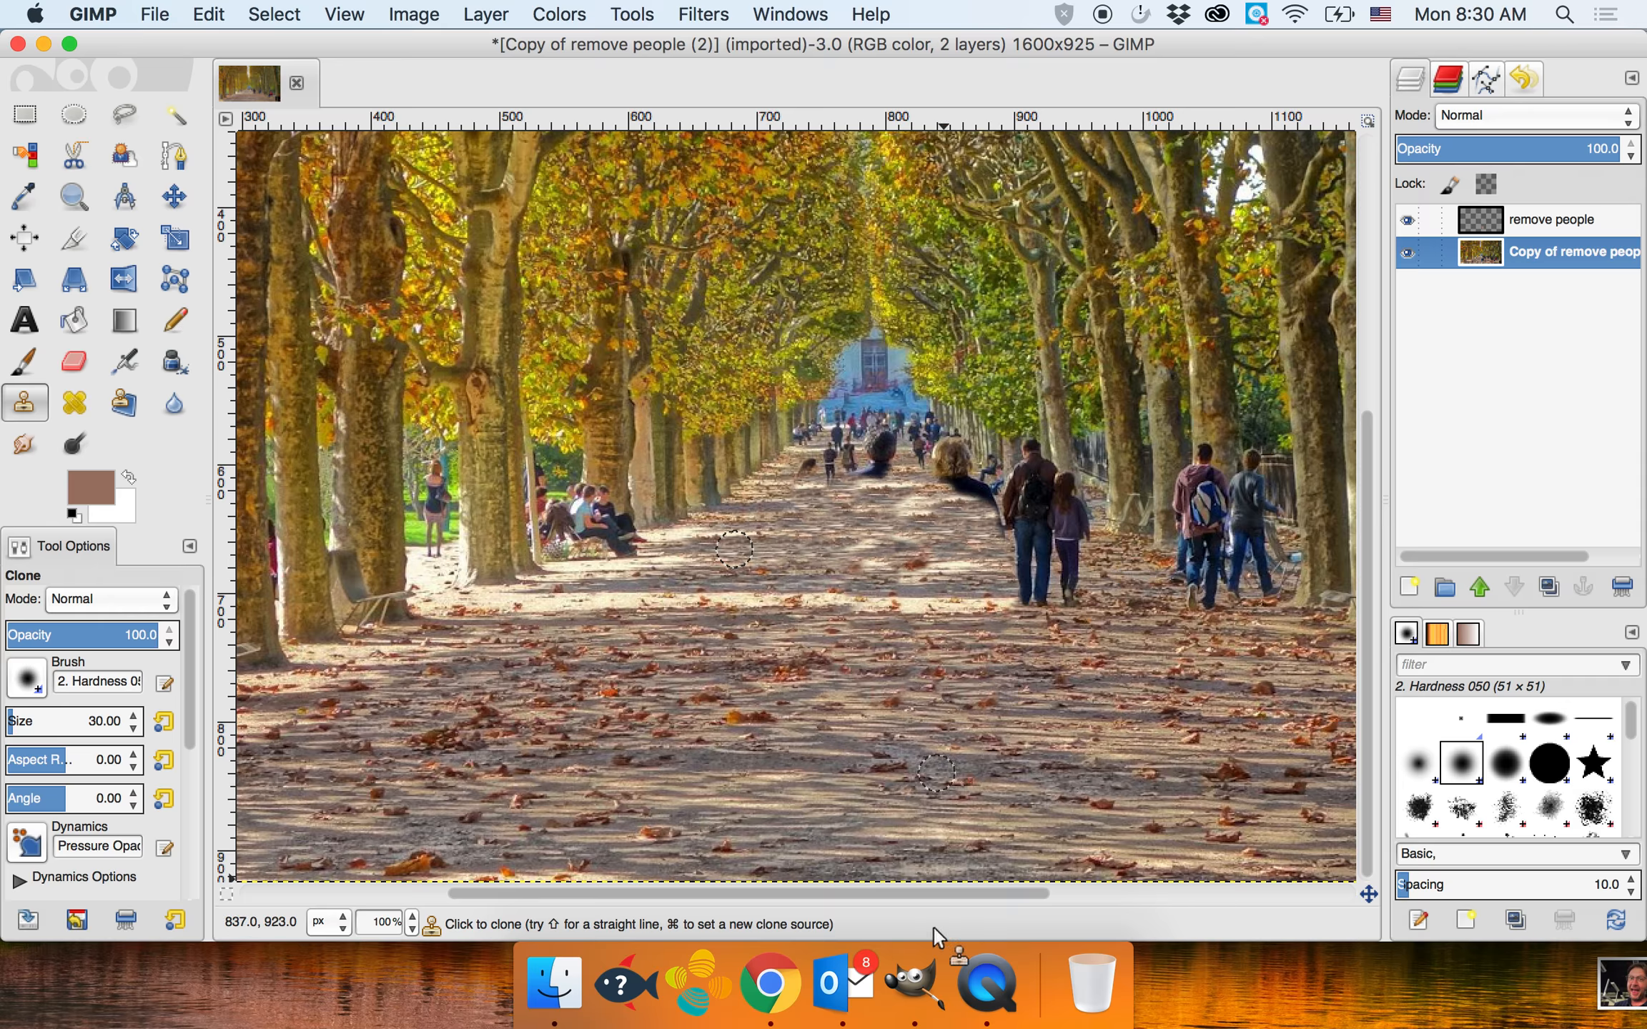
{"action": "left_click", "coordinate": [987, 1001]}
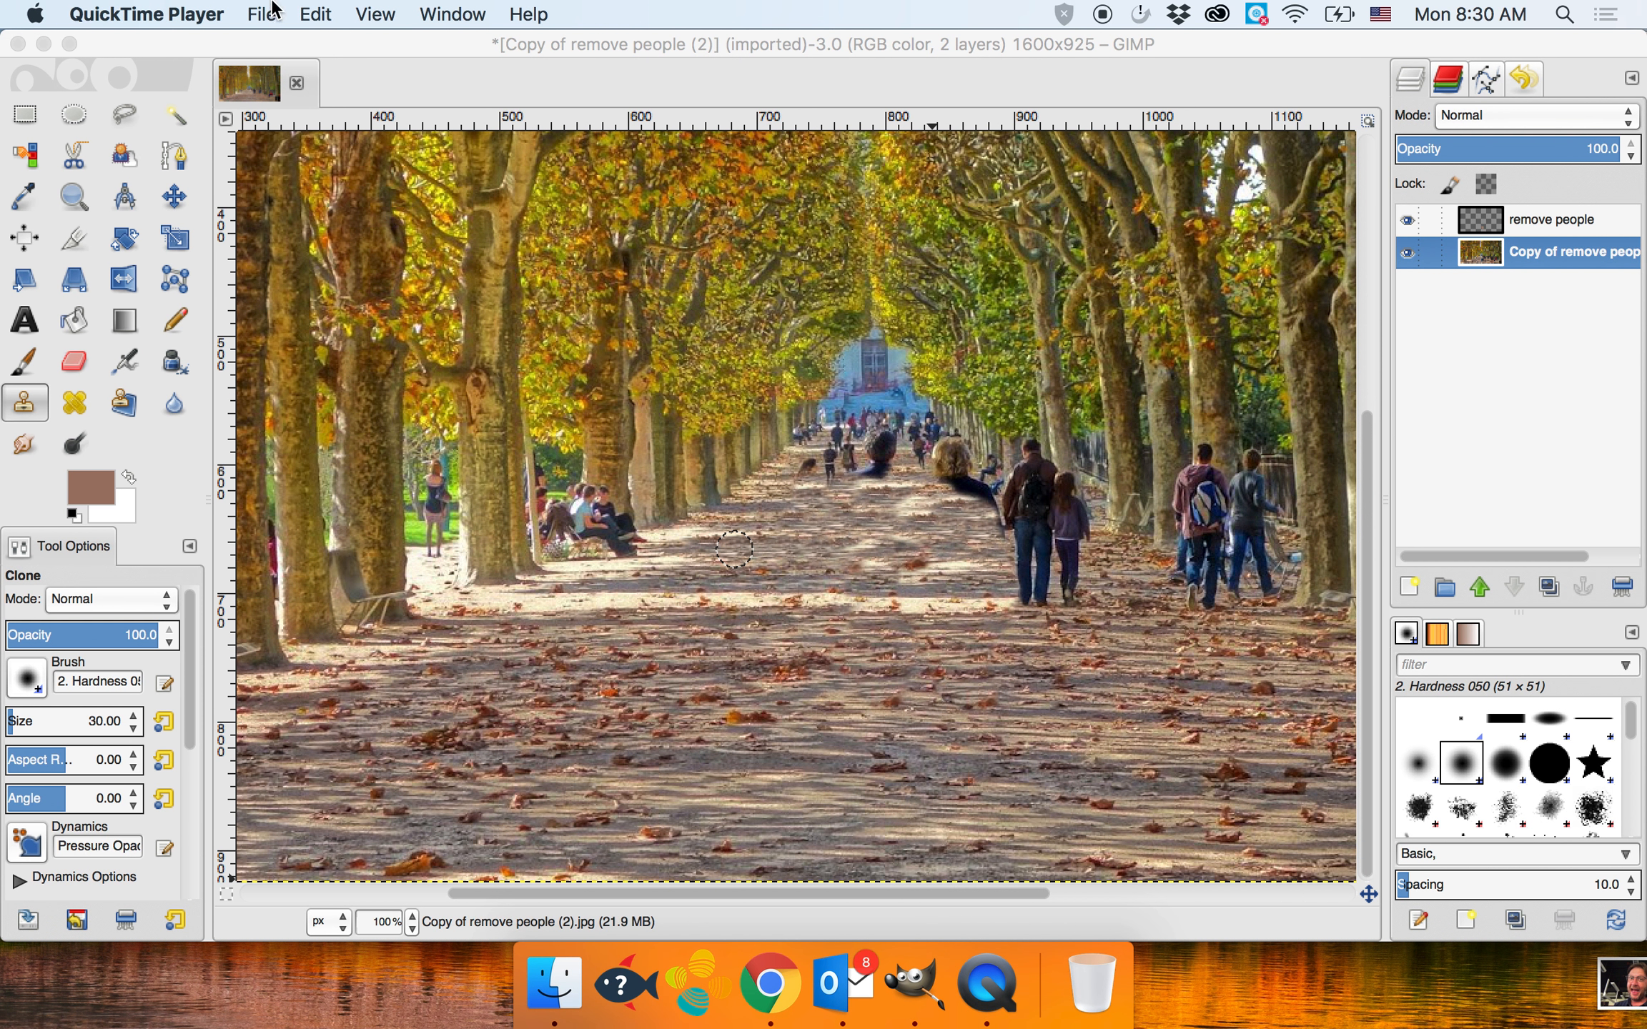
{"action": "left_click", "coordinate": [214, 15]}
{"action": "mouse_move", "coordinate": [261, 8]}
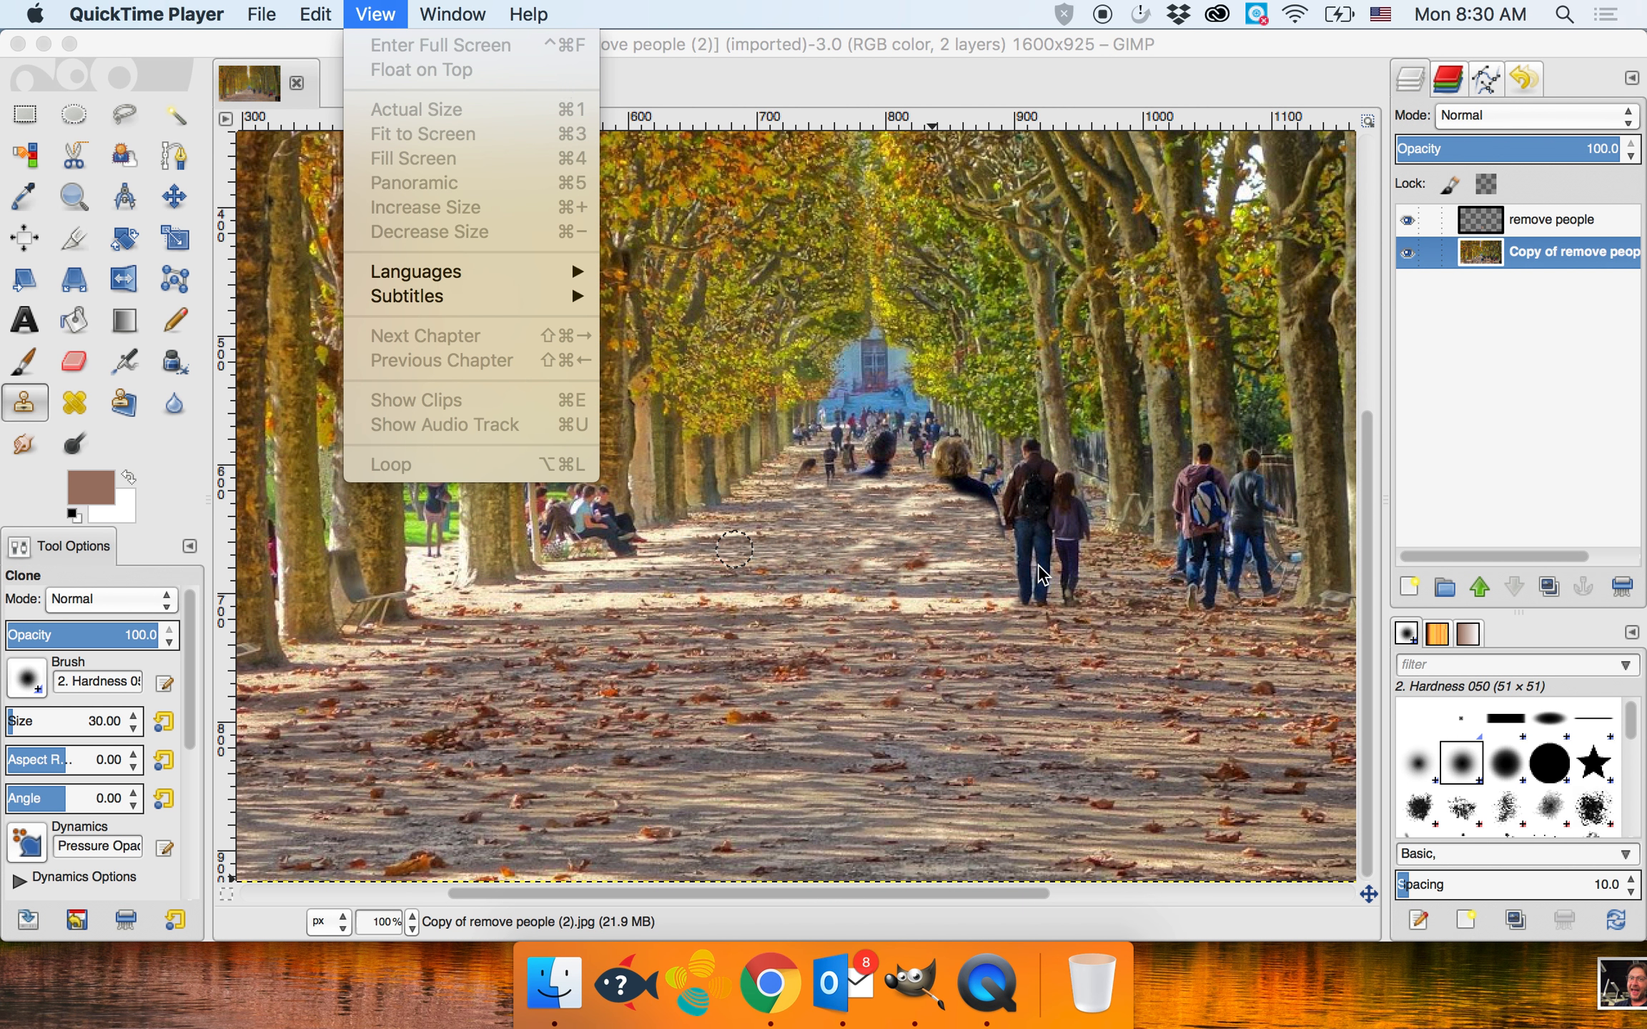
{"action": "left_click", "coordinate": [917, 620]}
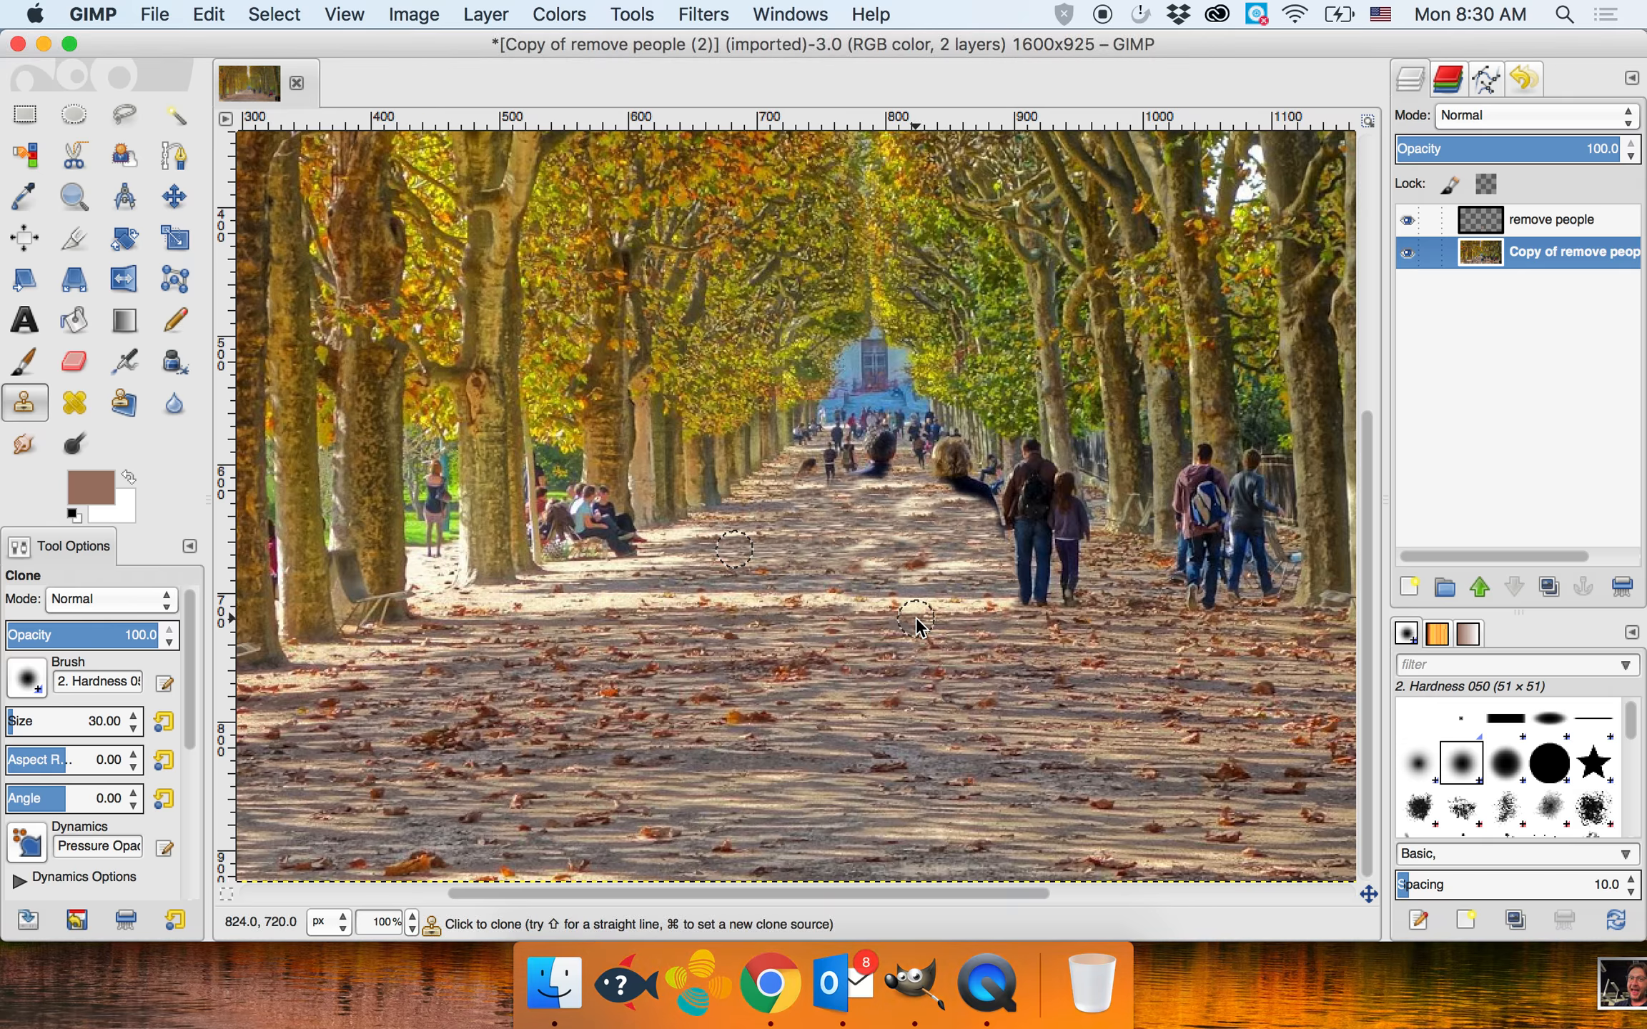
- Sample the leafy ground beside the backpack-wearing man and the girl, and clone it over their legs on the "remove people" layer
{"action": "left_click", "coordinate": [1126, 613], "text": "super"}
{"action": "mouse_move", "coordinate": [1030, 604]}
{"action": "left_mouse_down"}
{"action": "mouse_move", "coordinate": [1062, 561]}
{"action": "mouse_move", "coordinate": [1017, 594]}
{"action": "left_mouse_up"}
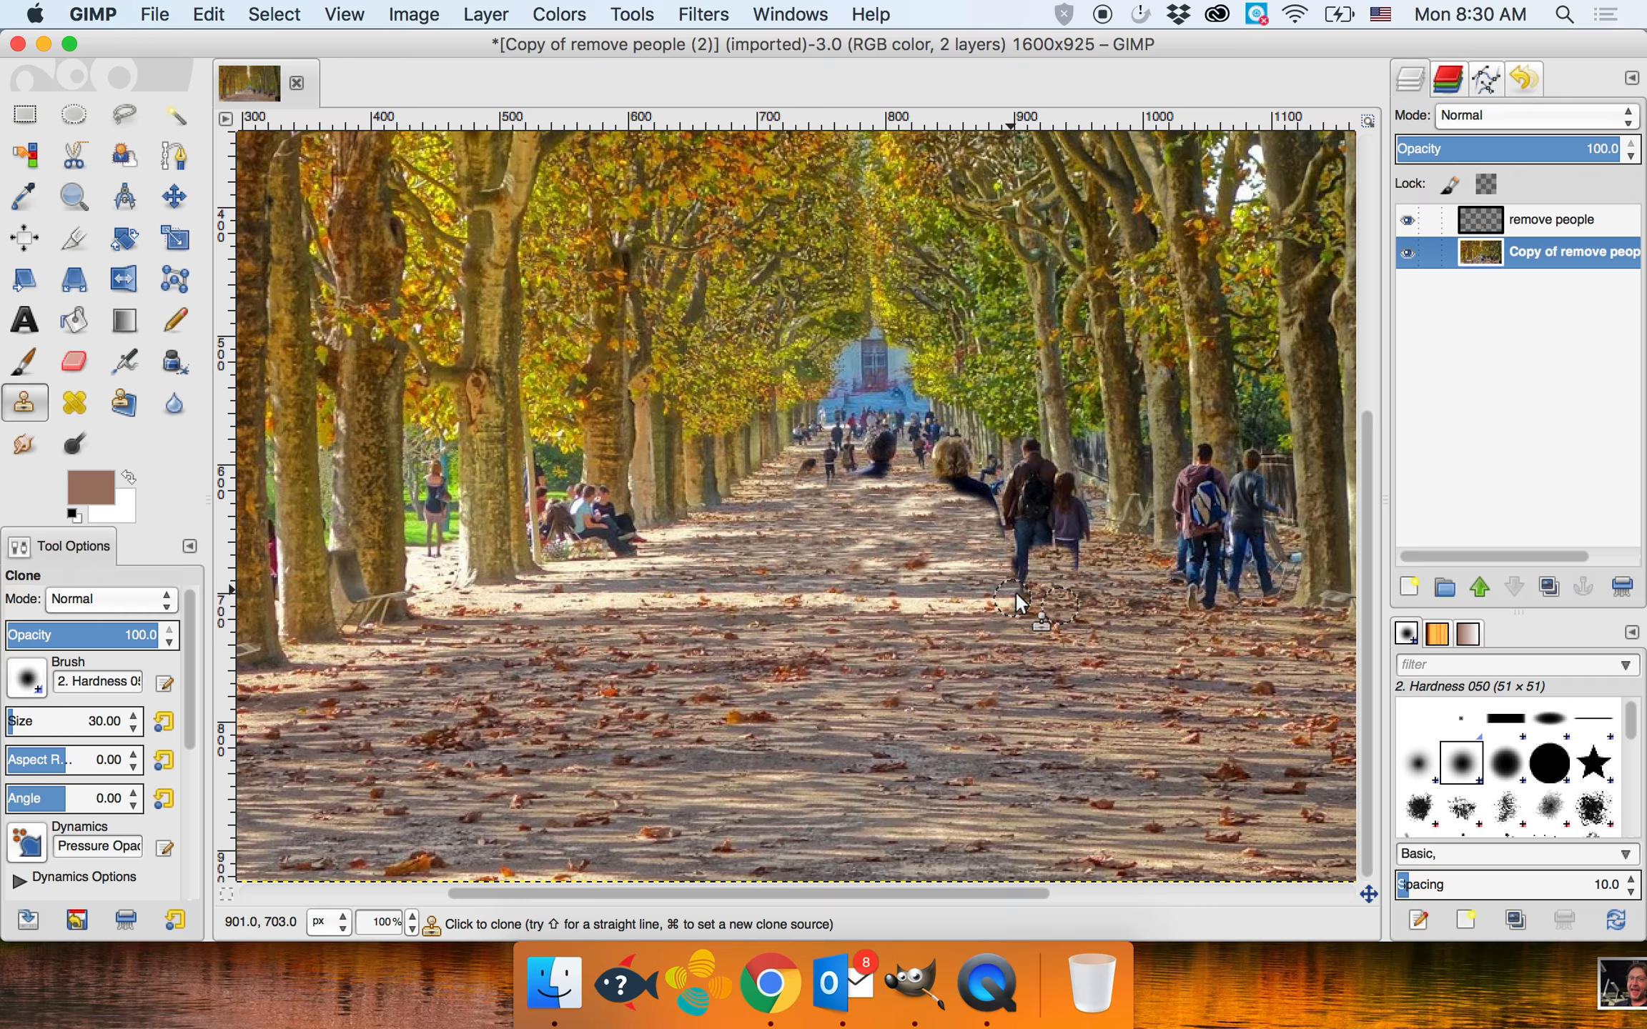
{"action": "key", "text": "super+z"}
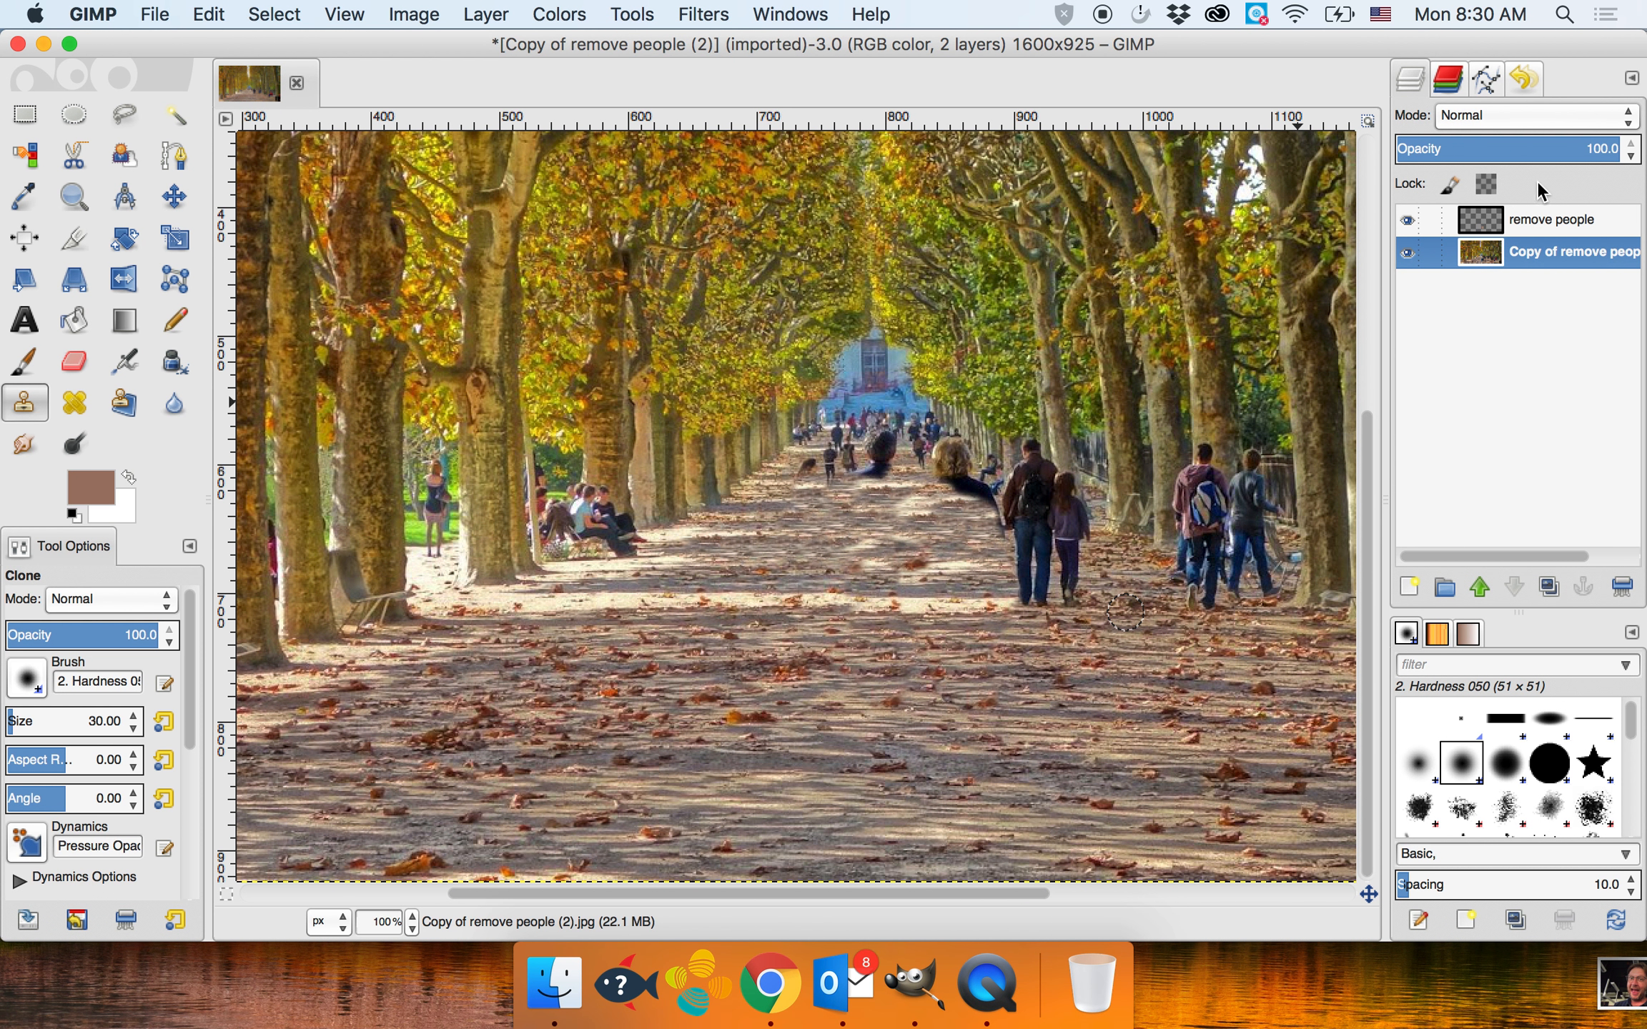
{"action": "left_click", "coordinate": [1544, 219]}
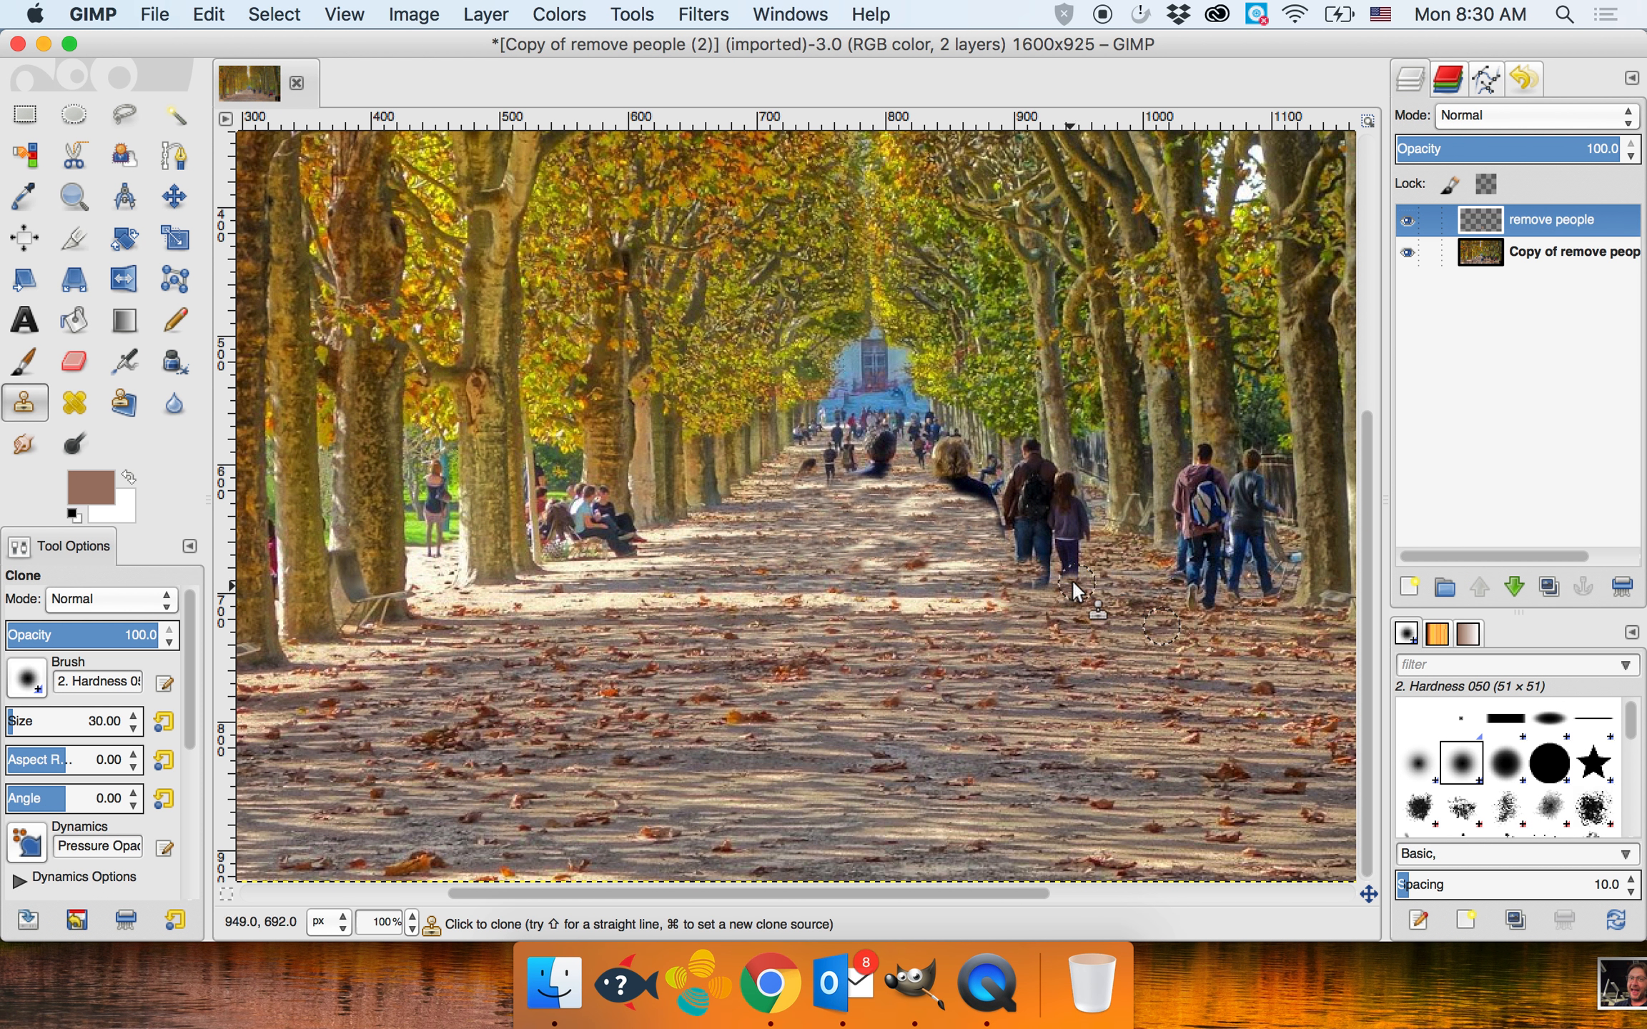
{"action": "mouse_move", "coordinate": [1072, 579]}
{"action": "left_mouse_down"}
{"action": "mouse_move", "coordinate": [1003, 575]}
{"action": "mouse_move", "coordinate": [1065, 565]}
{"action": "mouse_move", "coordinate": [1074, 552]}
{"action": "mouse_move", "coordinate": [1010, 548]}
{"action": "mouse_move", "coordinate": [1072, 535]}
{"action": "mouse_move", "coordinate": [994, 526]}
{"action": "mouse_move", "coordinate": [983, 499]}
{"action": "mouse_move", "coordinate": [981, 523]}
{"action": "mouse_move", "coordinate": [960, 484]}
{"action": "left_mouse_up"}
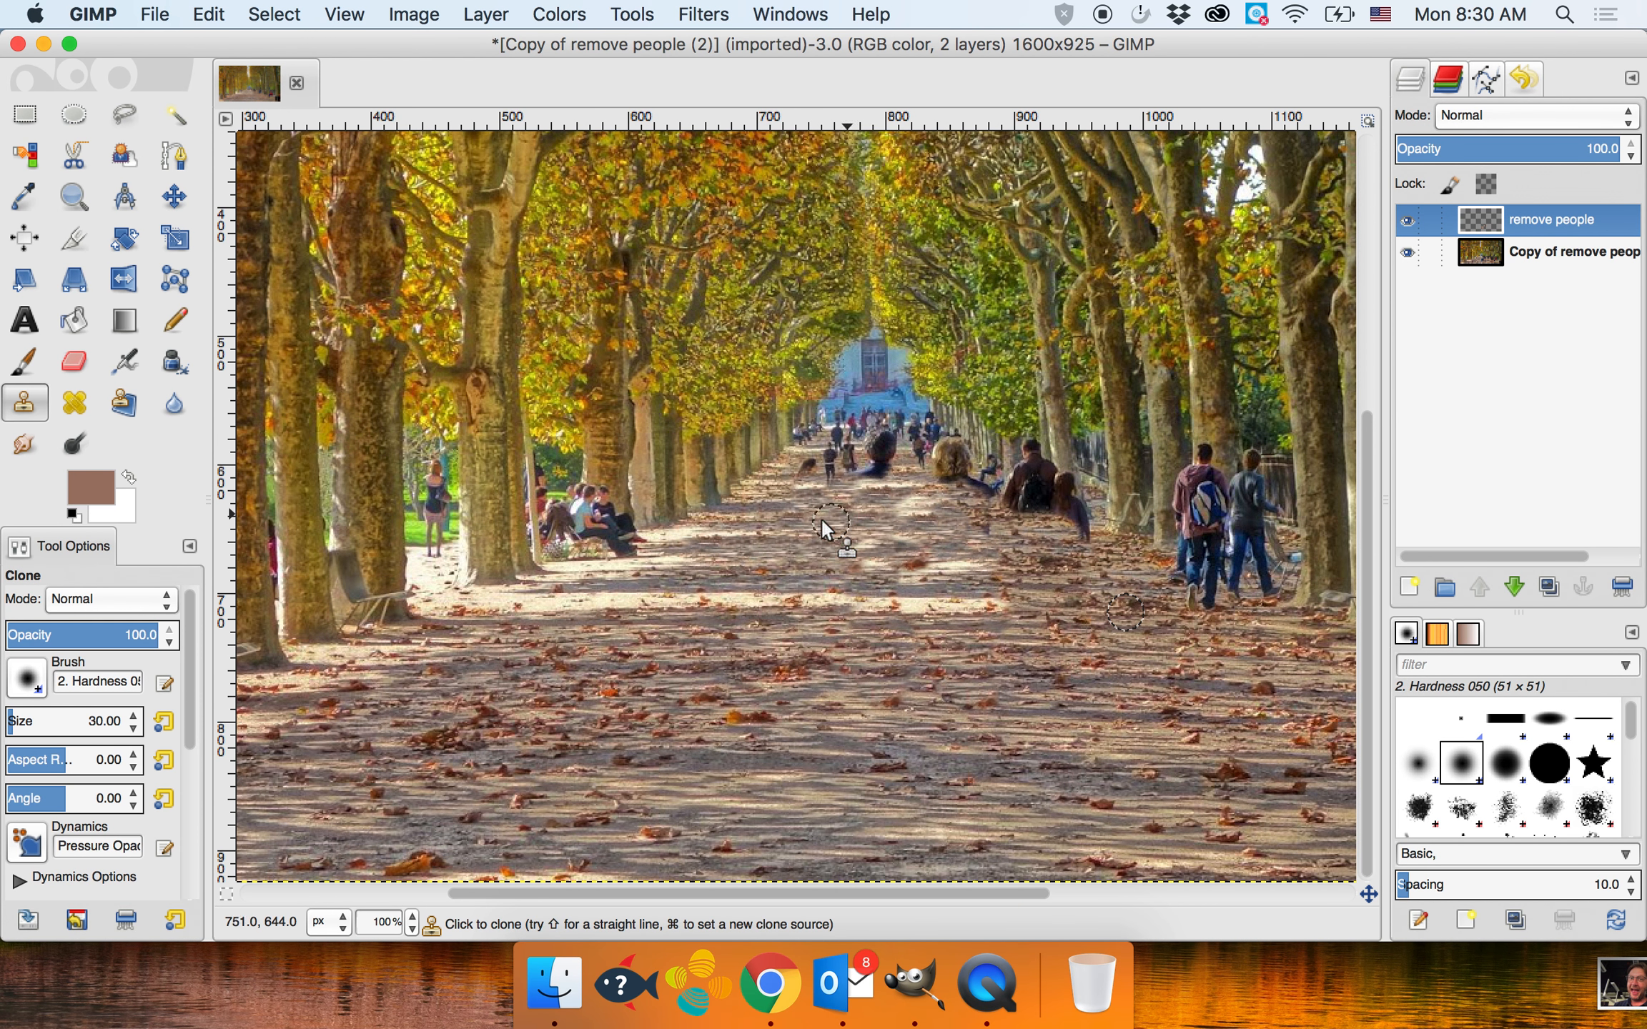
- Sample leafy ground near the seated woman in red from the photo layer and clone it over her feet, lower legs and chair on "remove people"
{"action": "left_click", "coordinate": [1477, 250]}
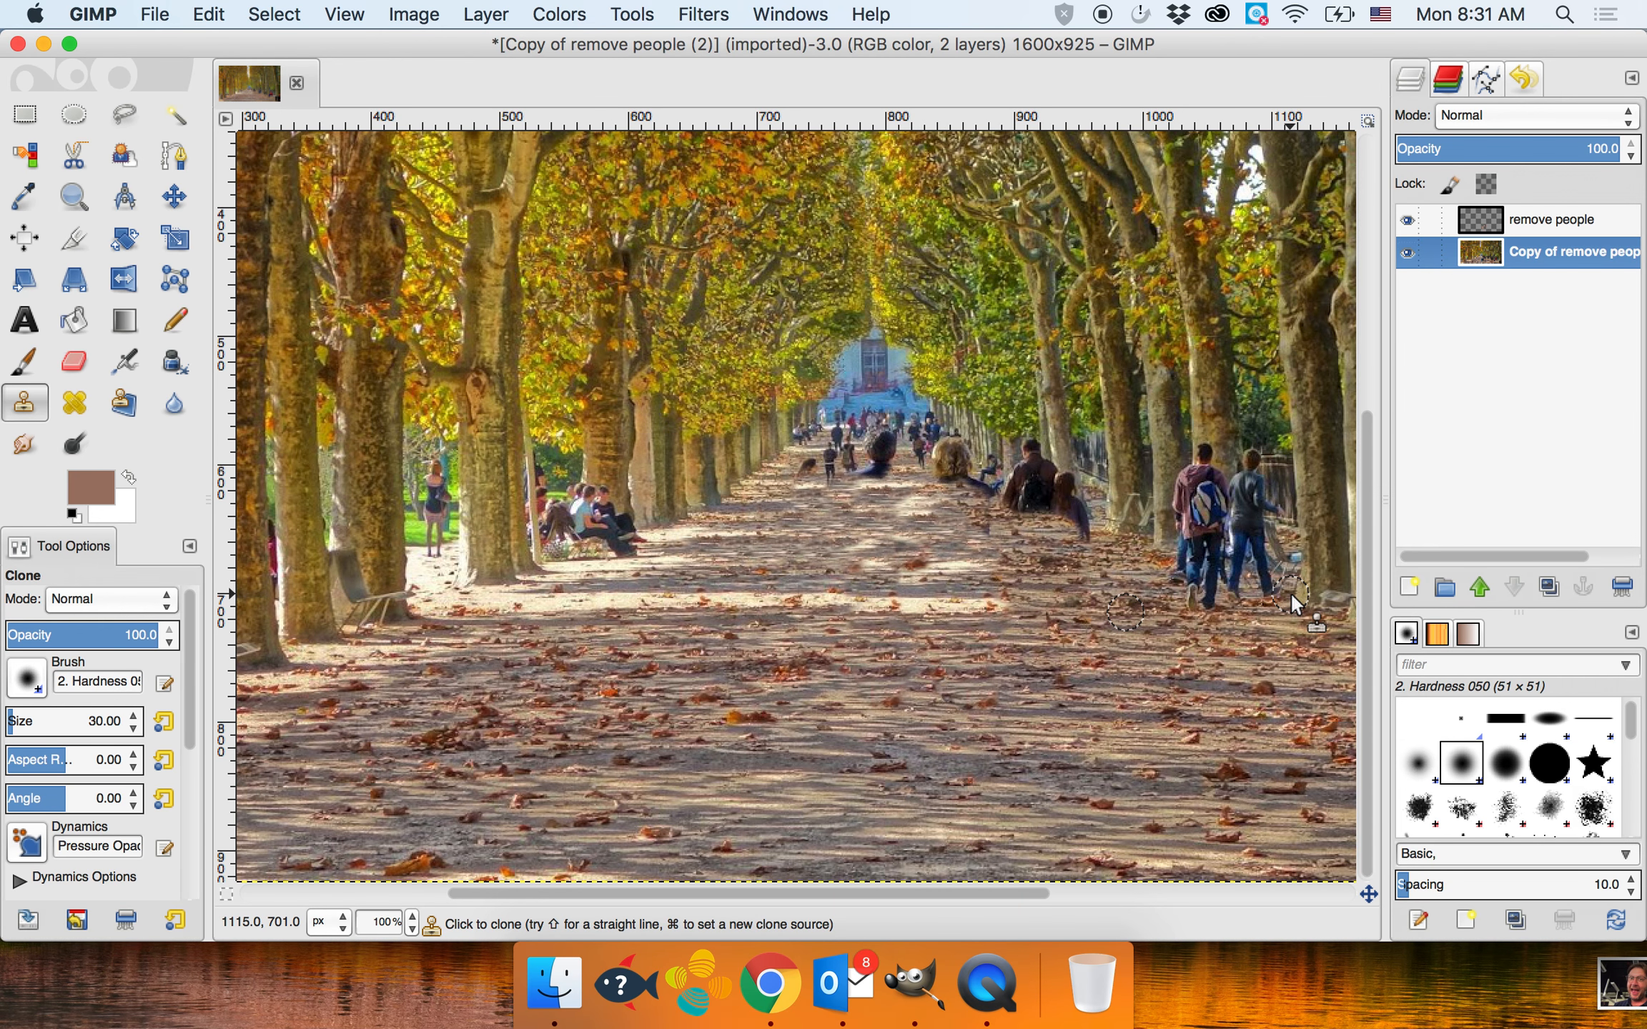
{"action": "scroll", "coordinate": [849, 612], "scroll_direction": "right", "scroll_amount": 10}
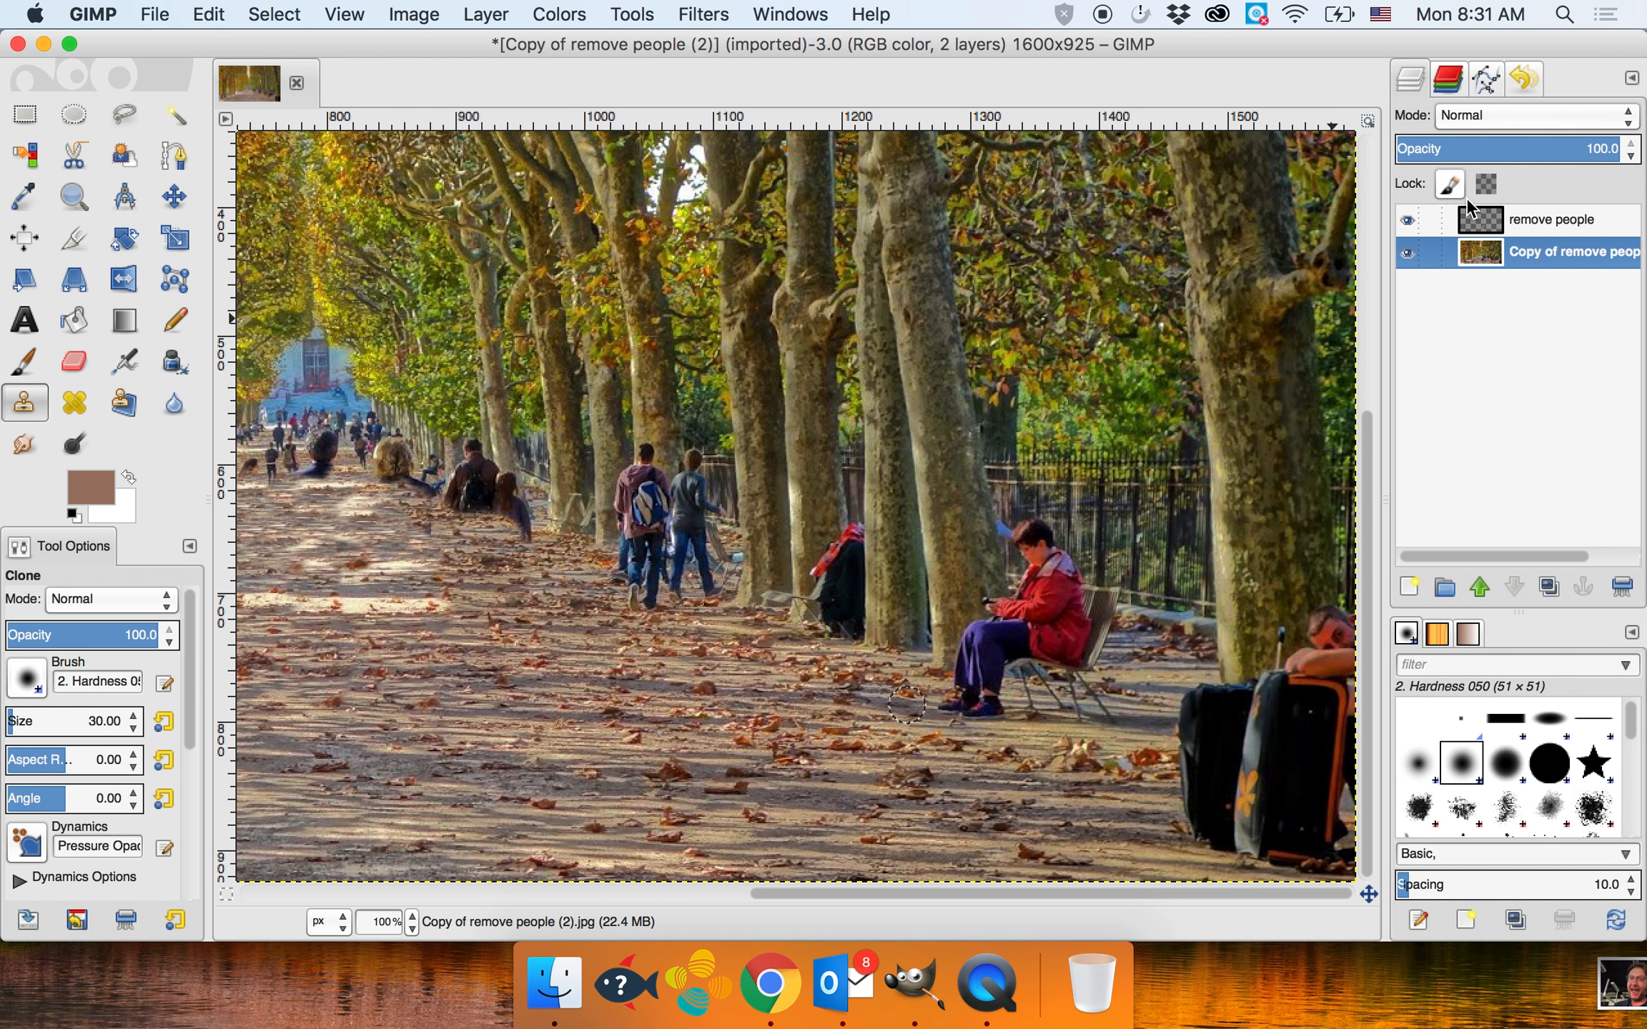
{"action": "left_click", "coordinate": [1472, 221]}
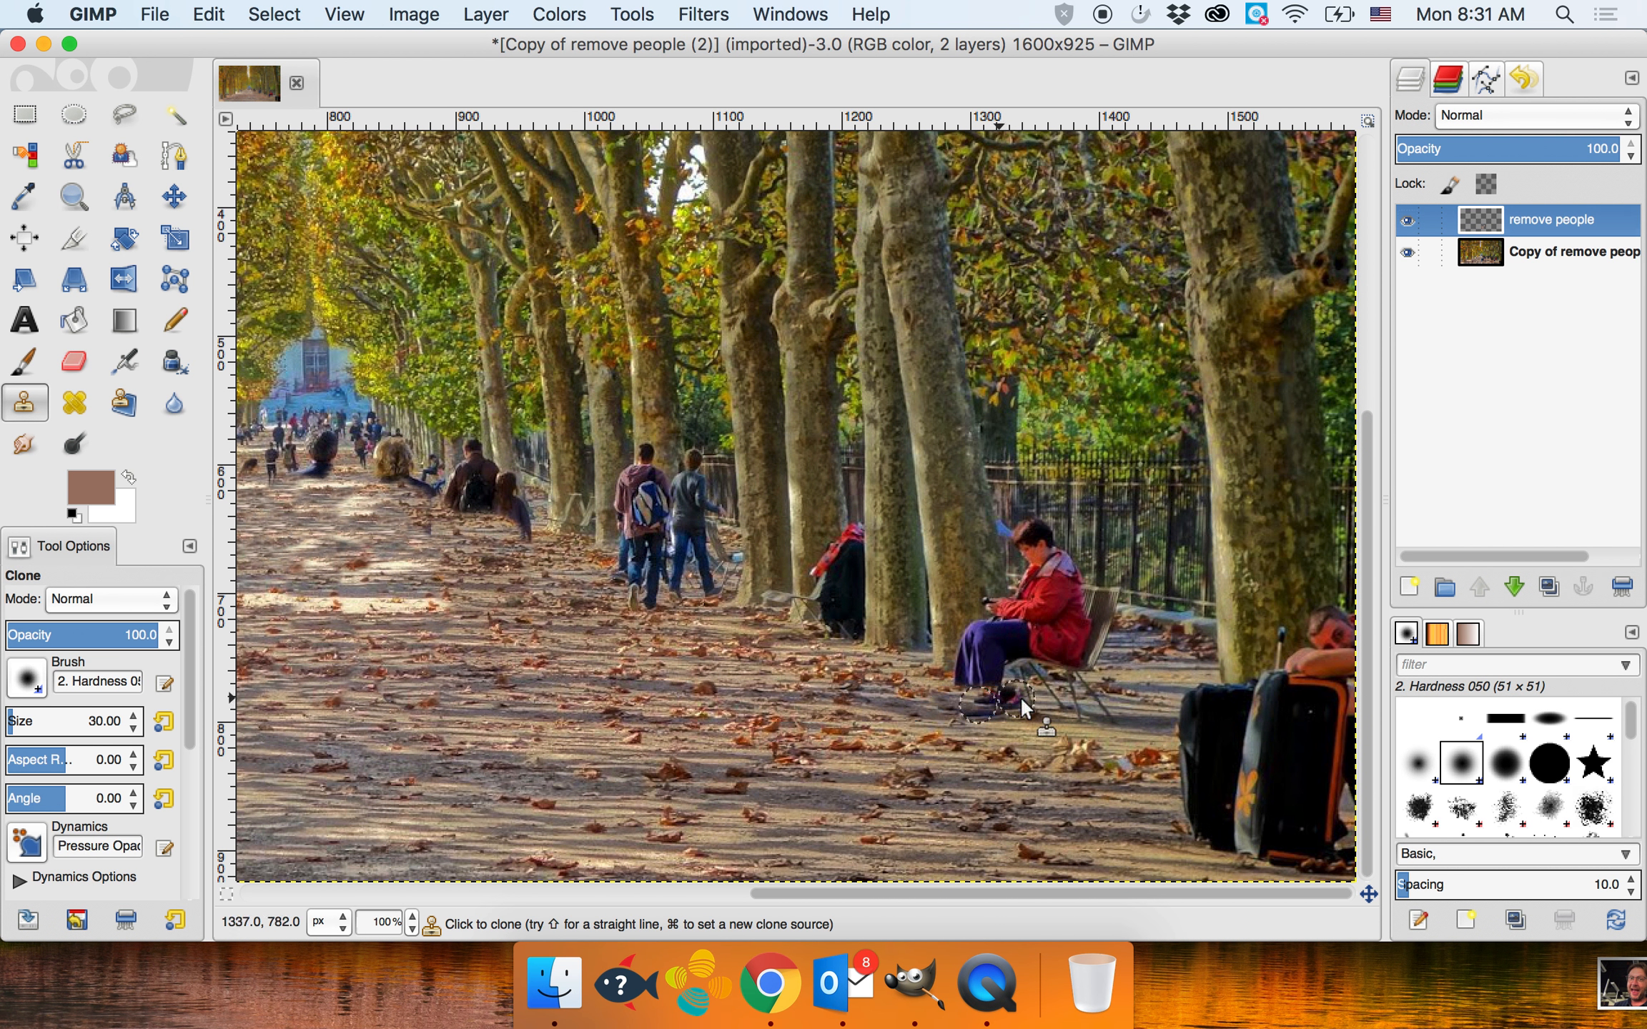
{"action": "left_click_drag", "start_coordinate": [979, 705], "coordinate": [1030, 710]}
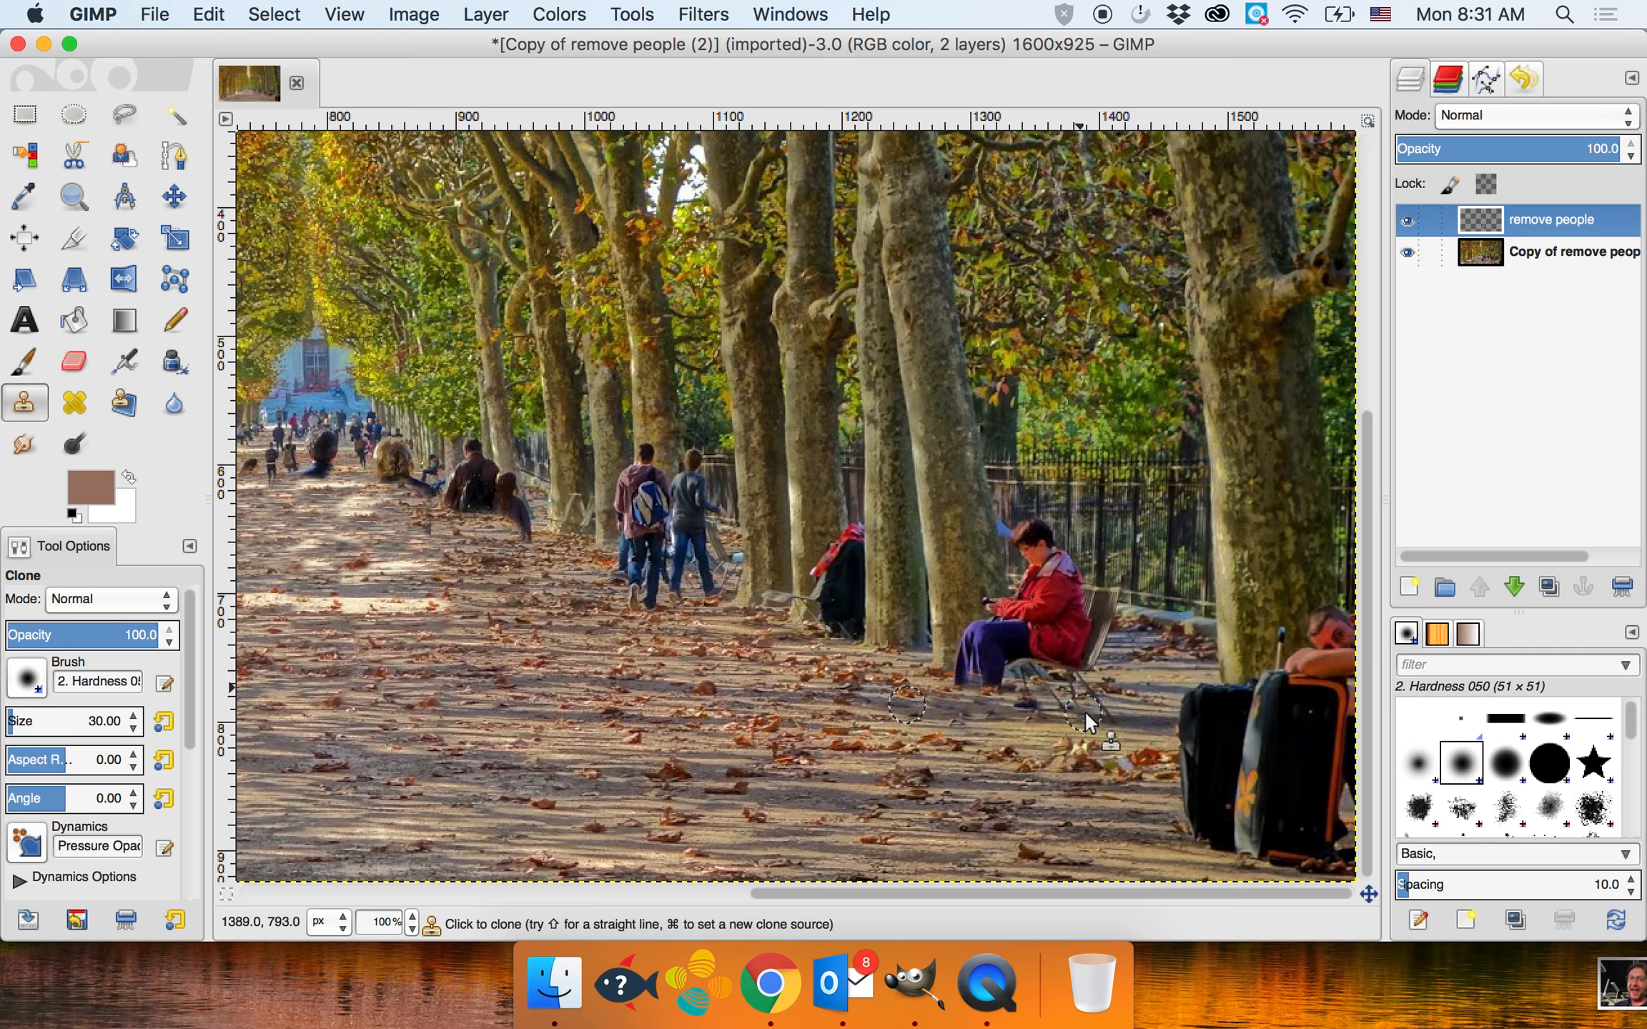
{"action": "mouse_move", "coordinate": [1083, 715]}
{"action": "left_mouse_down"}
{"action": "mouse_move", "coordinate": [1026, 701]}
{"action": "mouse_move", "coordinate": [1084, 696]}
{"action": "mouse_move", "coordinate": [962, 707]}
{"action": "mouse_move", "coordinate": [1084, 691]}
{"action": "mouse_move", "coordinate": [951, 686]}
{"action": "left_mouse_up"}
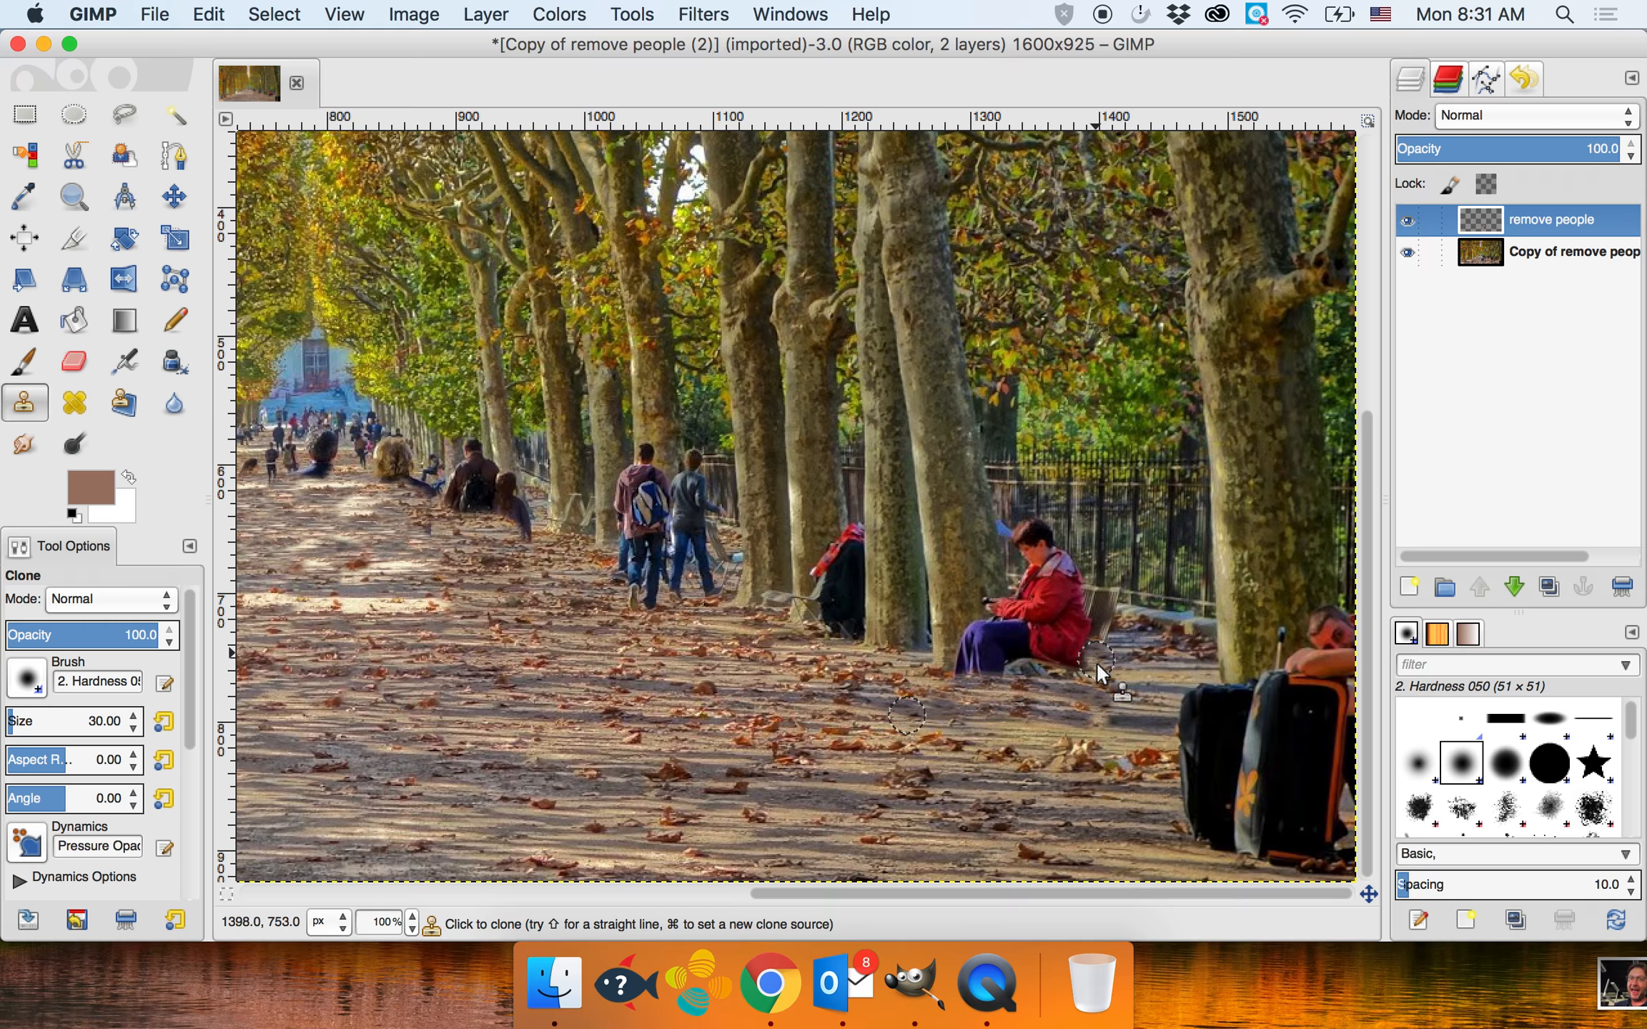
{"action": "mouse_move", "coordinate": [1052, 634]}
{"action": "left_mouse_down"}
{"action": "mouse_move", "coordinate": [1101, 639]}
{"action": "mouse_move", "coordinate": [1051, 664]}
{"action": "mouse_move", "coordinate": [1039, 630]}
{"action": "mouse_move", "coordinate": [1081, 628]}
{"action": "left_mouse_up"}
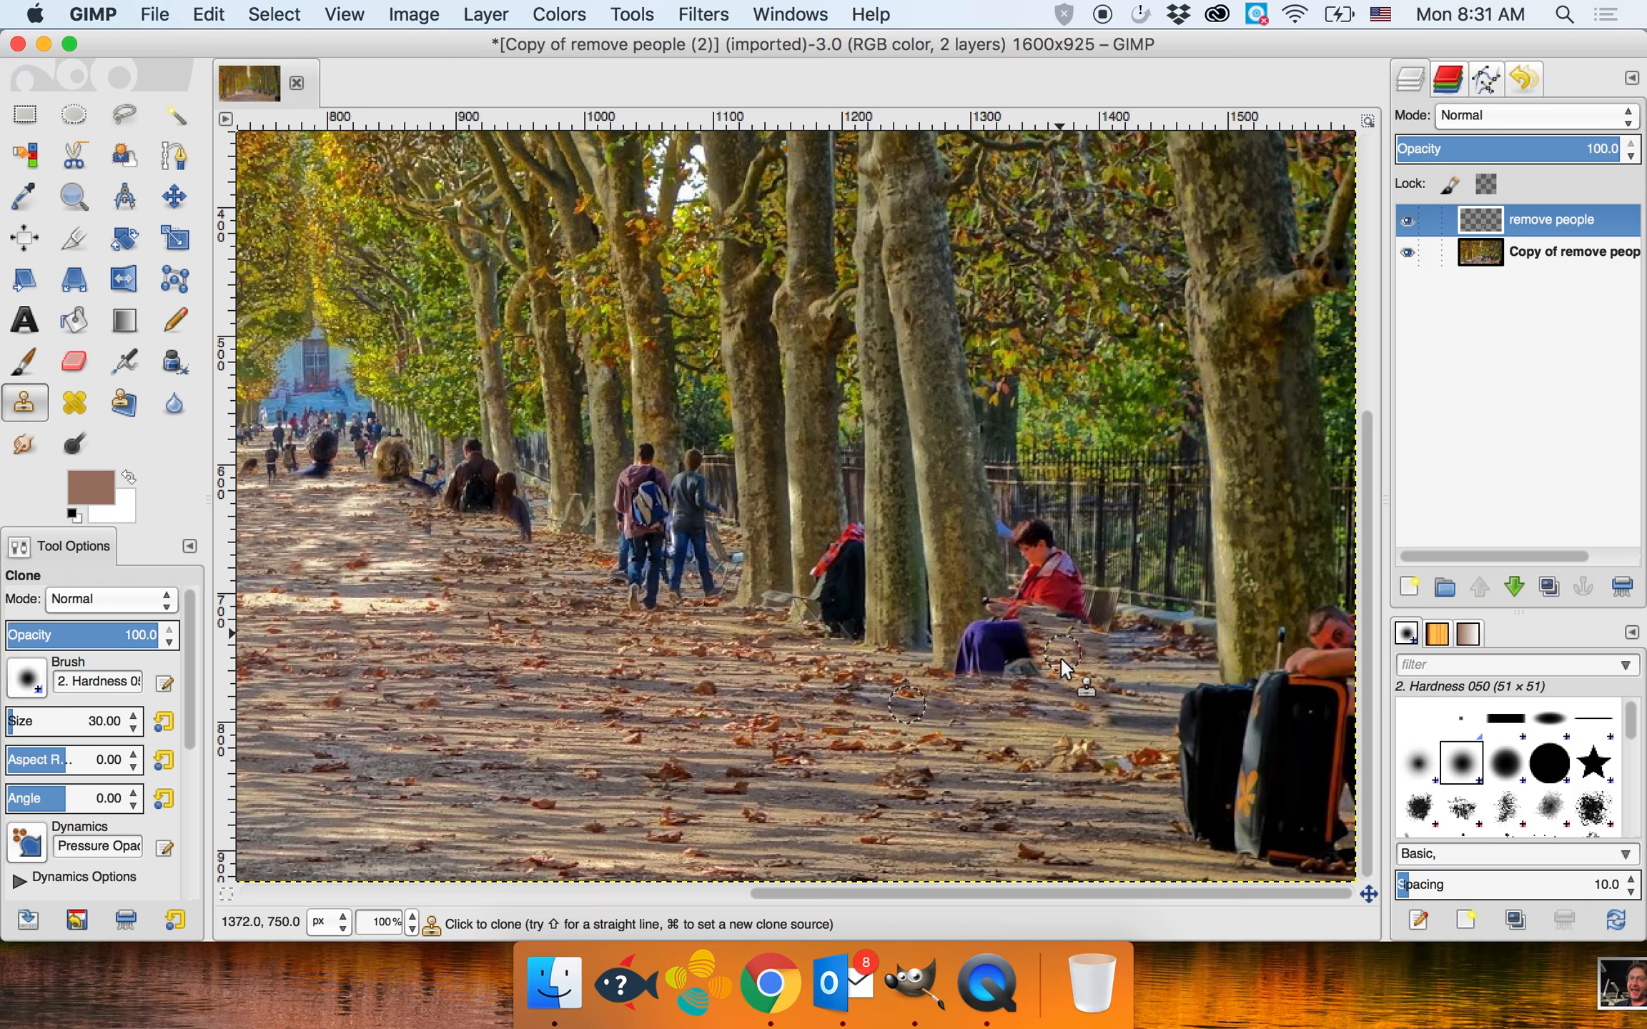
{"action": "left_click_drag", "start_coordinate": [1040, 672], "coordinate": [958, 678]}
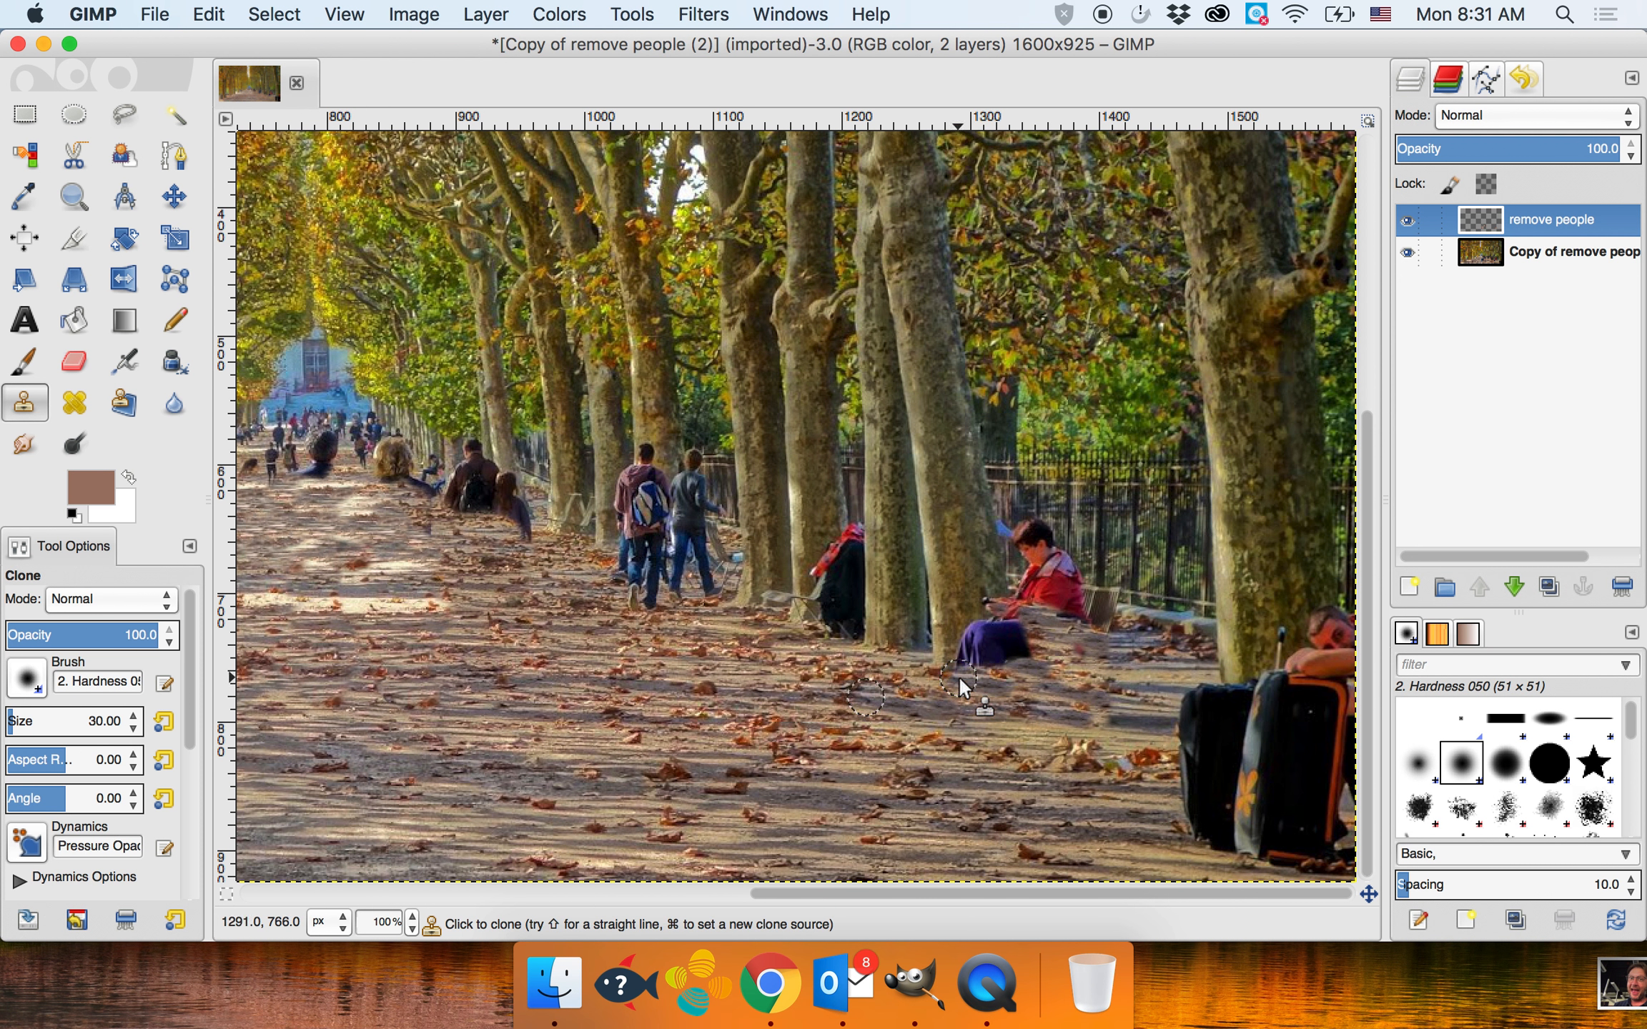
- Sample the trunk bark beside the seated woman in red from the photo layer and clone it over her purple-trousered legs on "remove people"
{"action": "left_click", "coordinate": [1551, 252]}
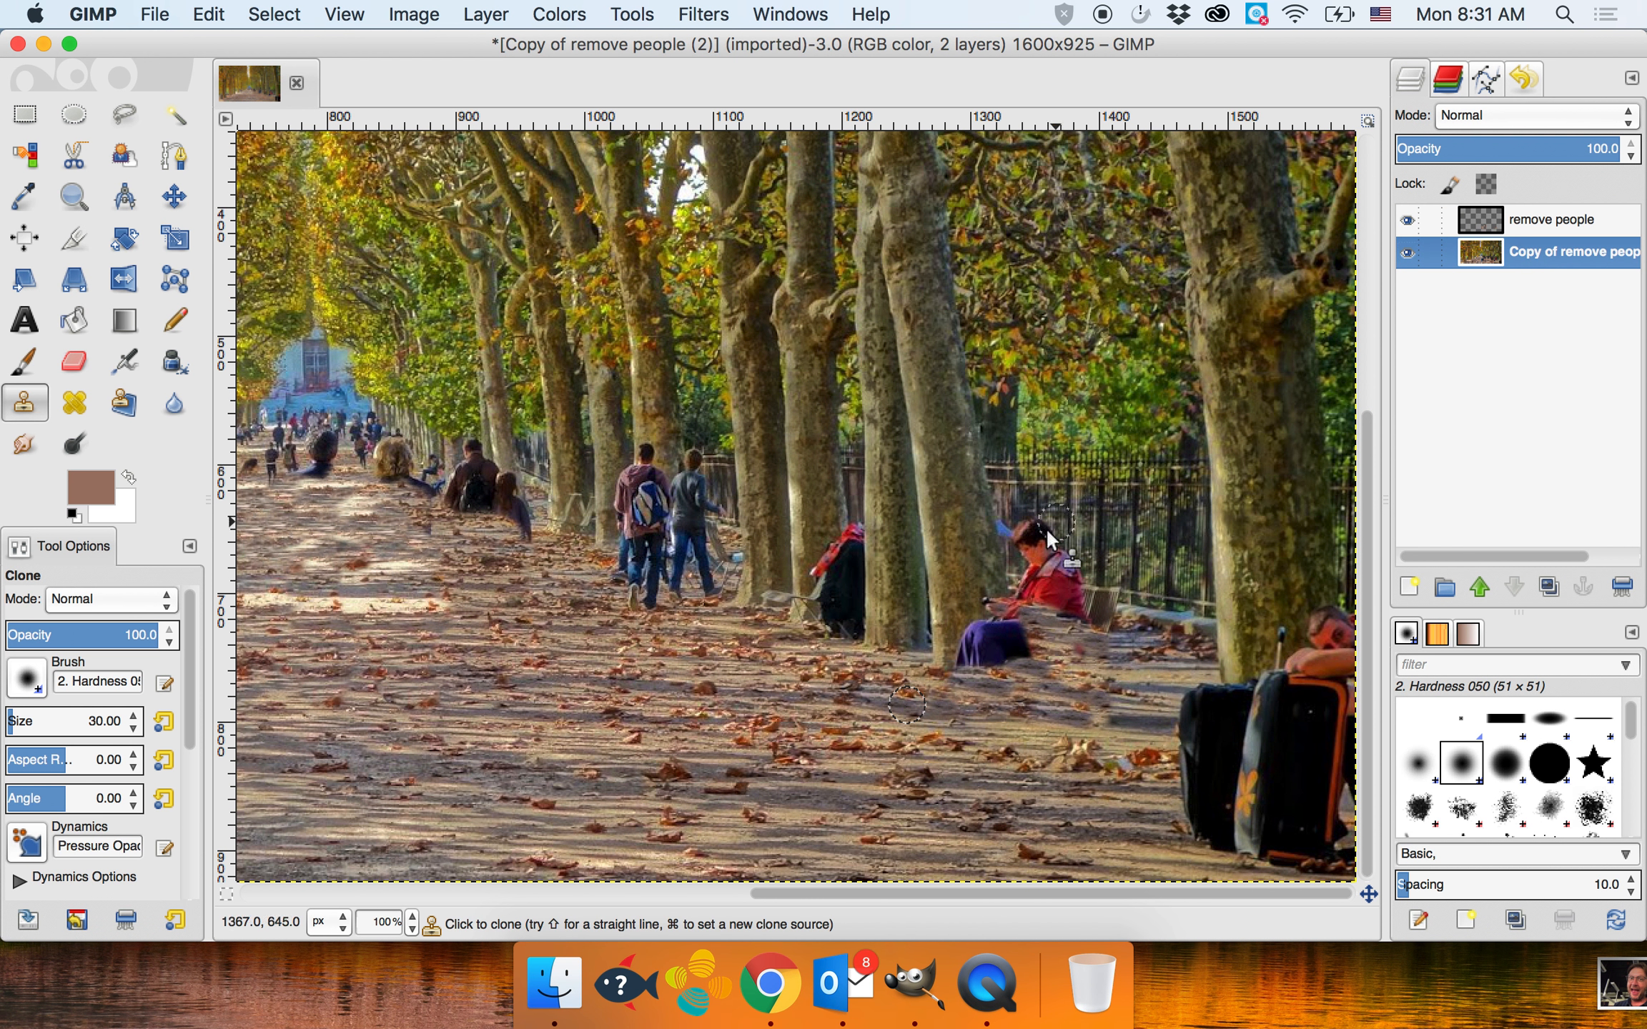
{"action": "left_click", "coordinate": [962, 551], "text": "super"}
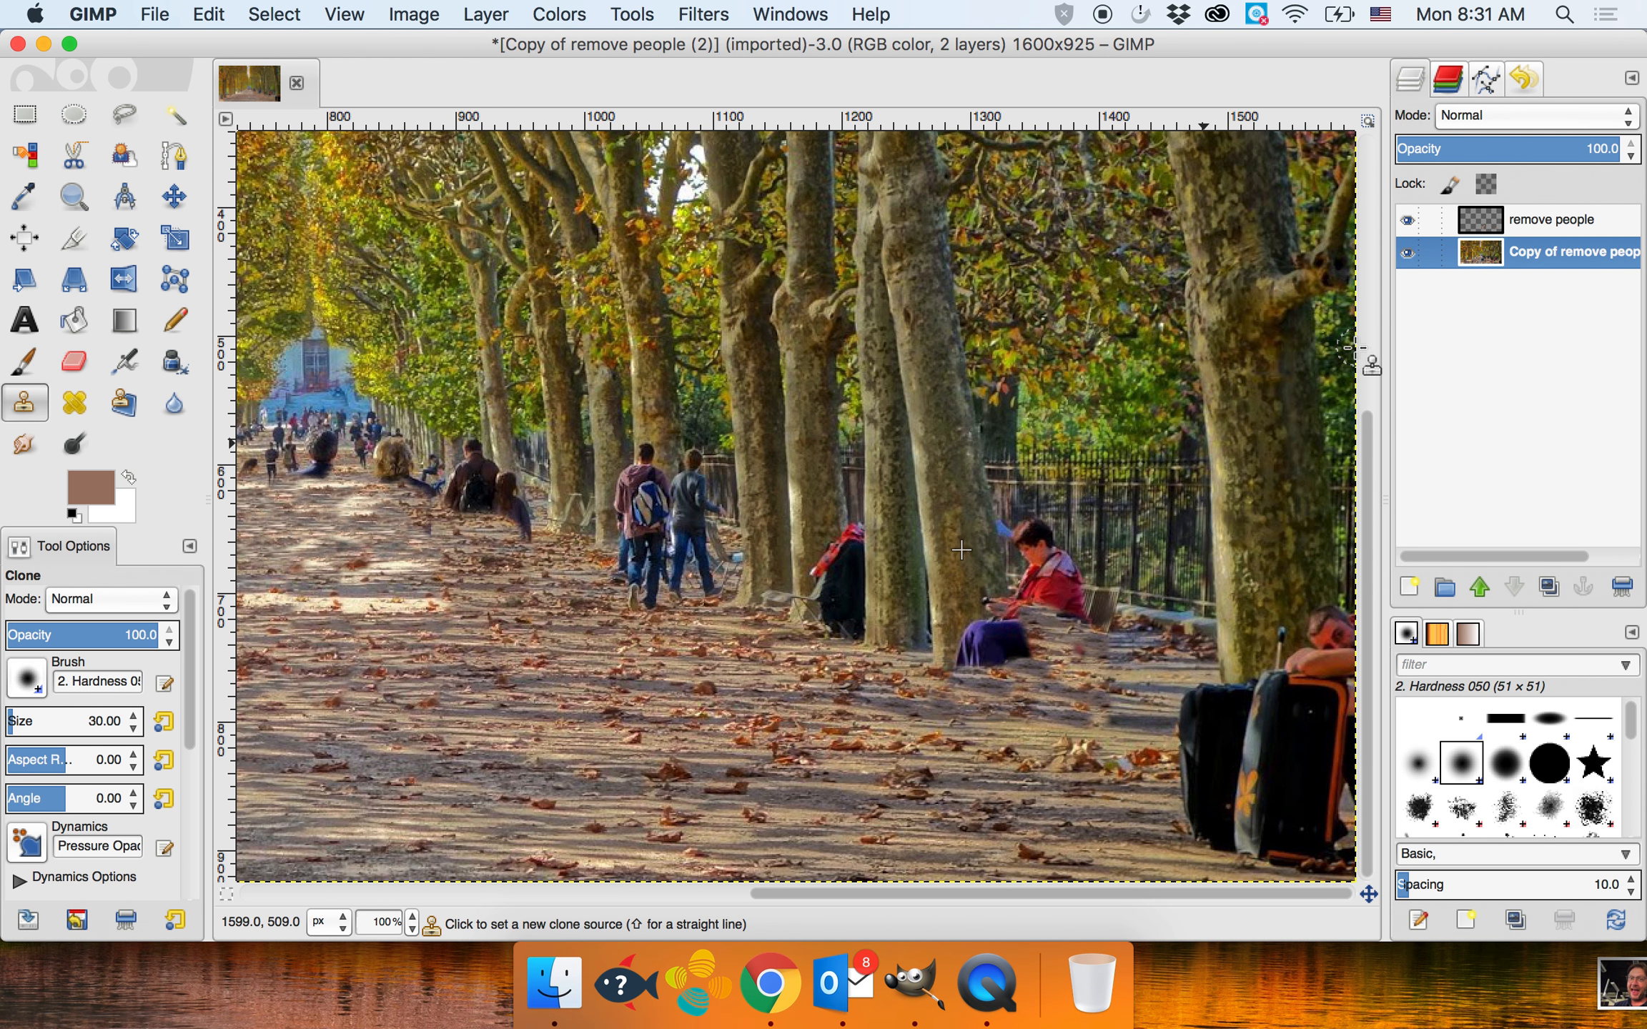
{"action": "left_click", "coordinate": [1537, 214]}
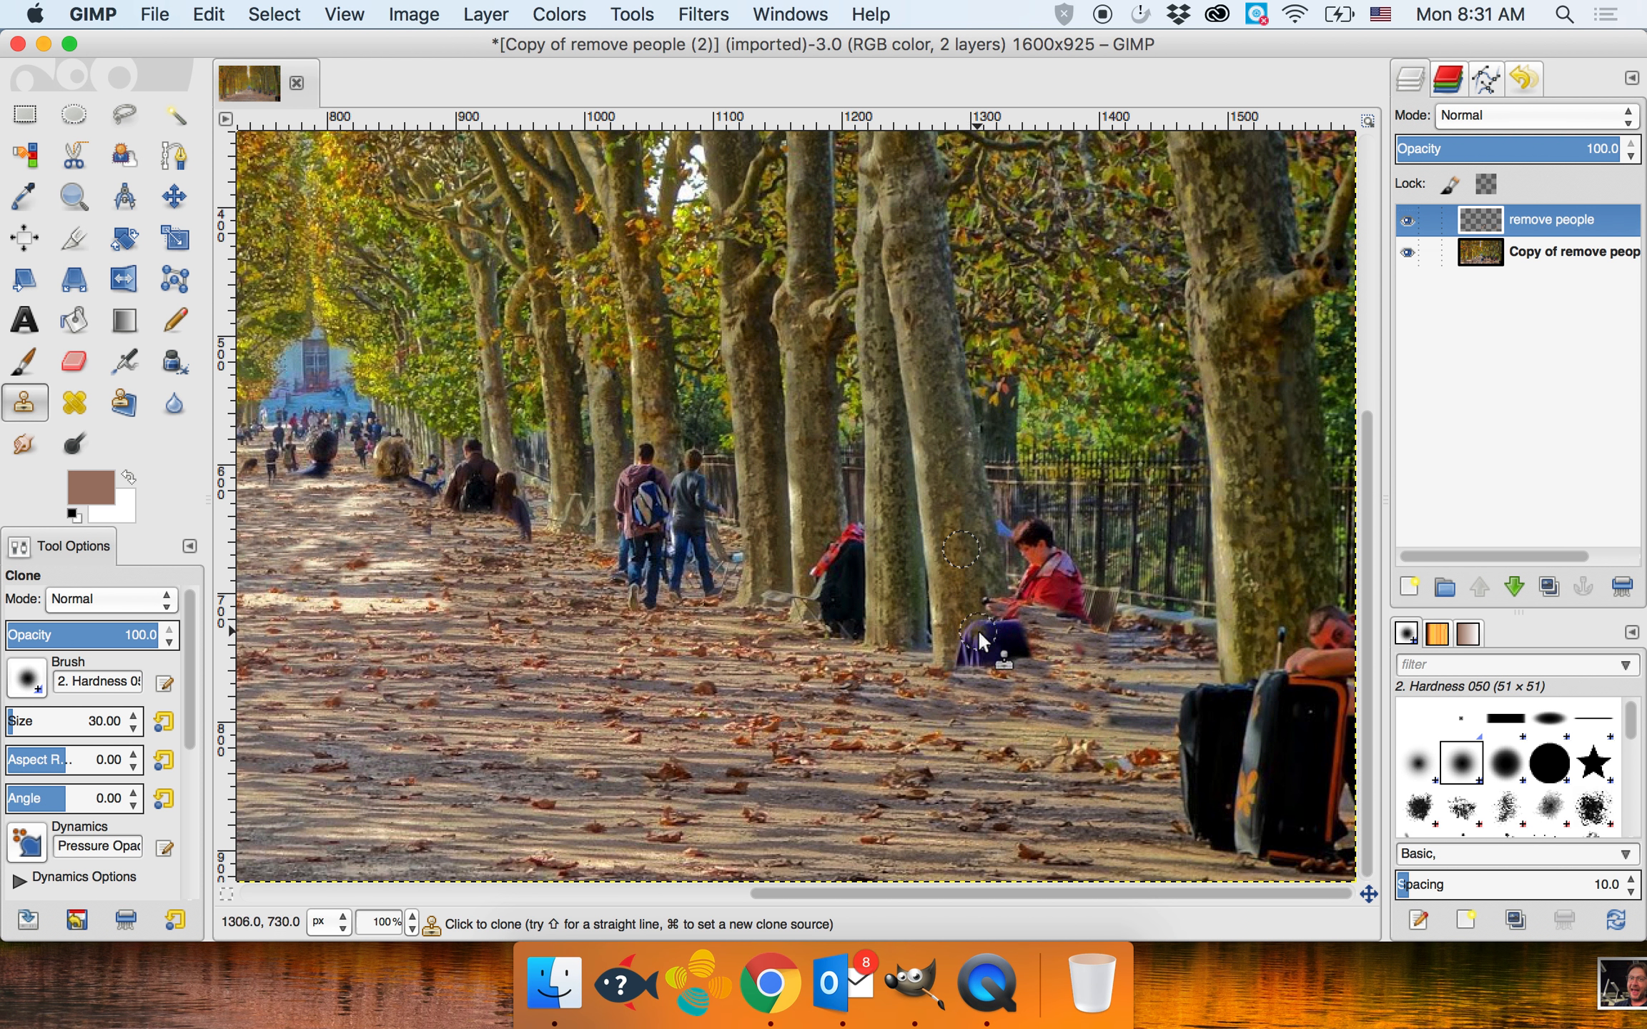
{"action": "mouse_move", "coordinate": [978, 636]}
{"action": "left_mouse_down"}
{"action": "mouse_move", "coordinate": [999, 654]}
{"action": "mouse_move", "coordinate": [994, 621]}
{"action": "mouse_move", "coordinate": [1004, 645]}
{"action": "mouse_move", "coordinate": [1016, 635]}
{"action": "mouse_move", "coordinate": [999, 602]}
{"action": "mouse_move", "coordinate": [1026, 646]}
{"action": "mouse_move", "coordinate": [998, 649]}
{"action": "left_mouse_up"}
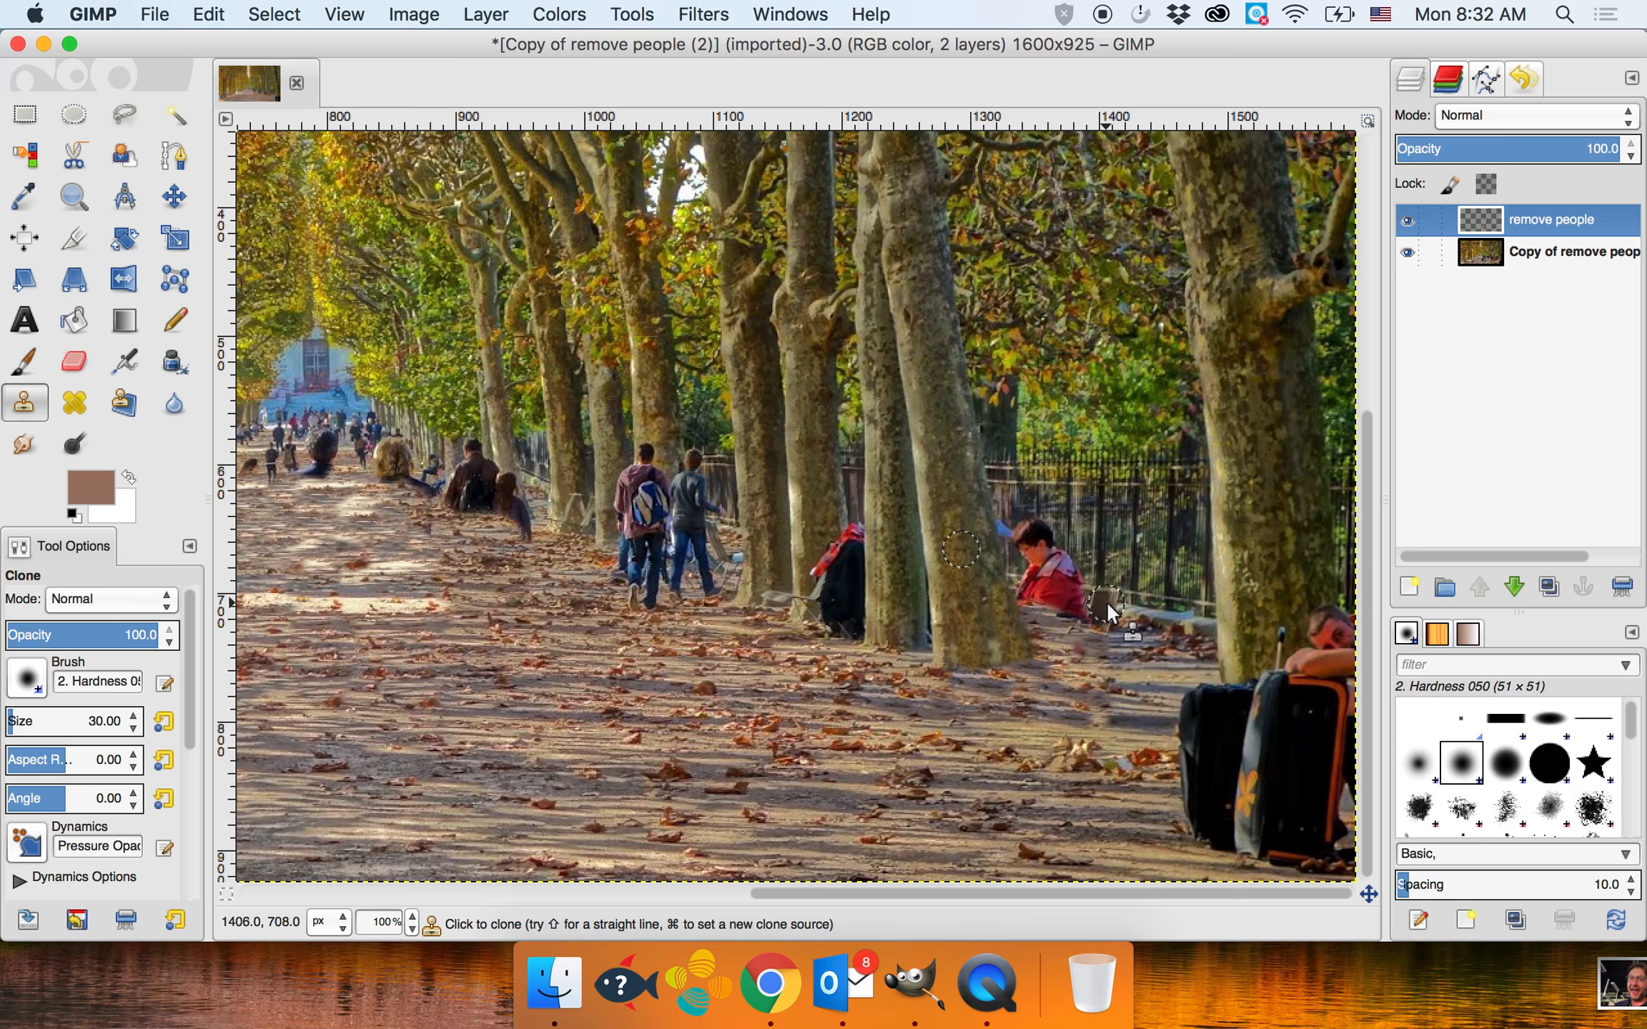
- Sample the area by the chair back on the photo layer and clone it over the lower part of the woman's red jacket on "remove people"
{"action": "left_click", "coordinate": [1496, 251]}
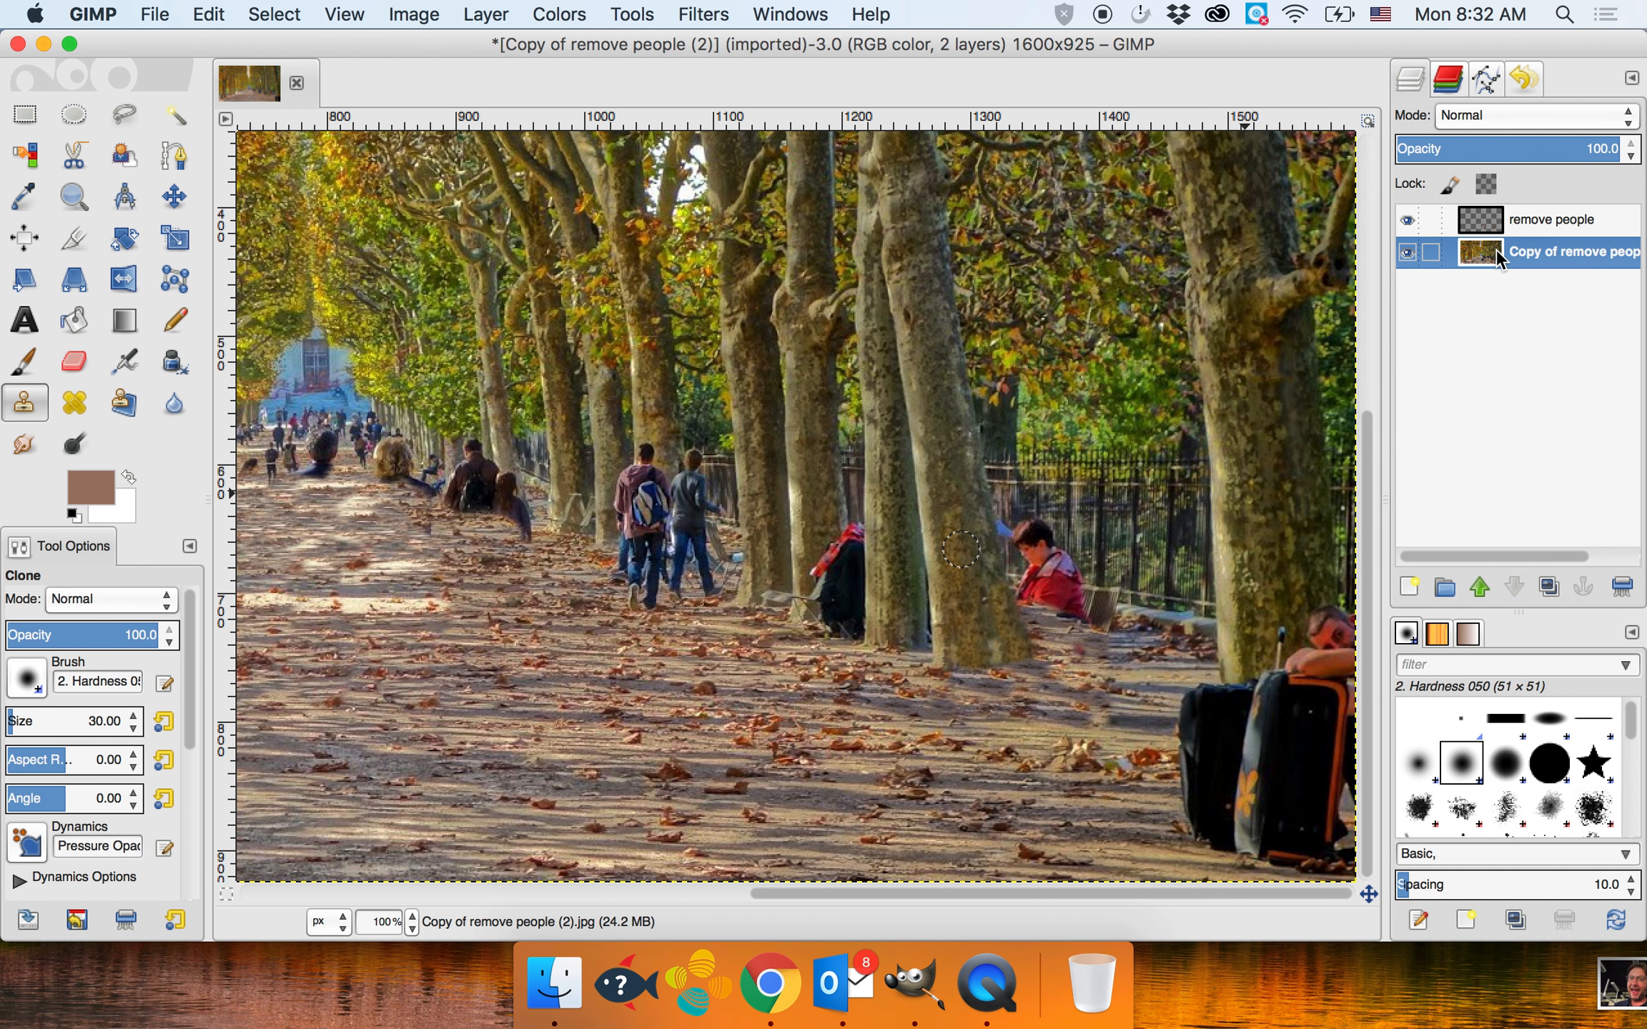
{"action": "left_click", "coordinate": [1103, 606], "text": "super"}
{"action": "left_click", "coordinate": [1519, 218]}
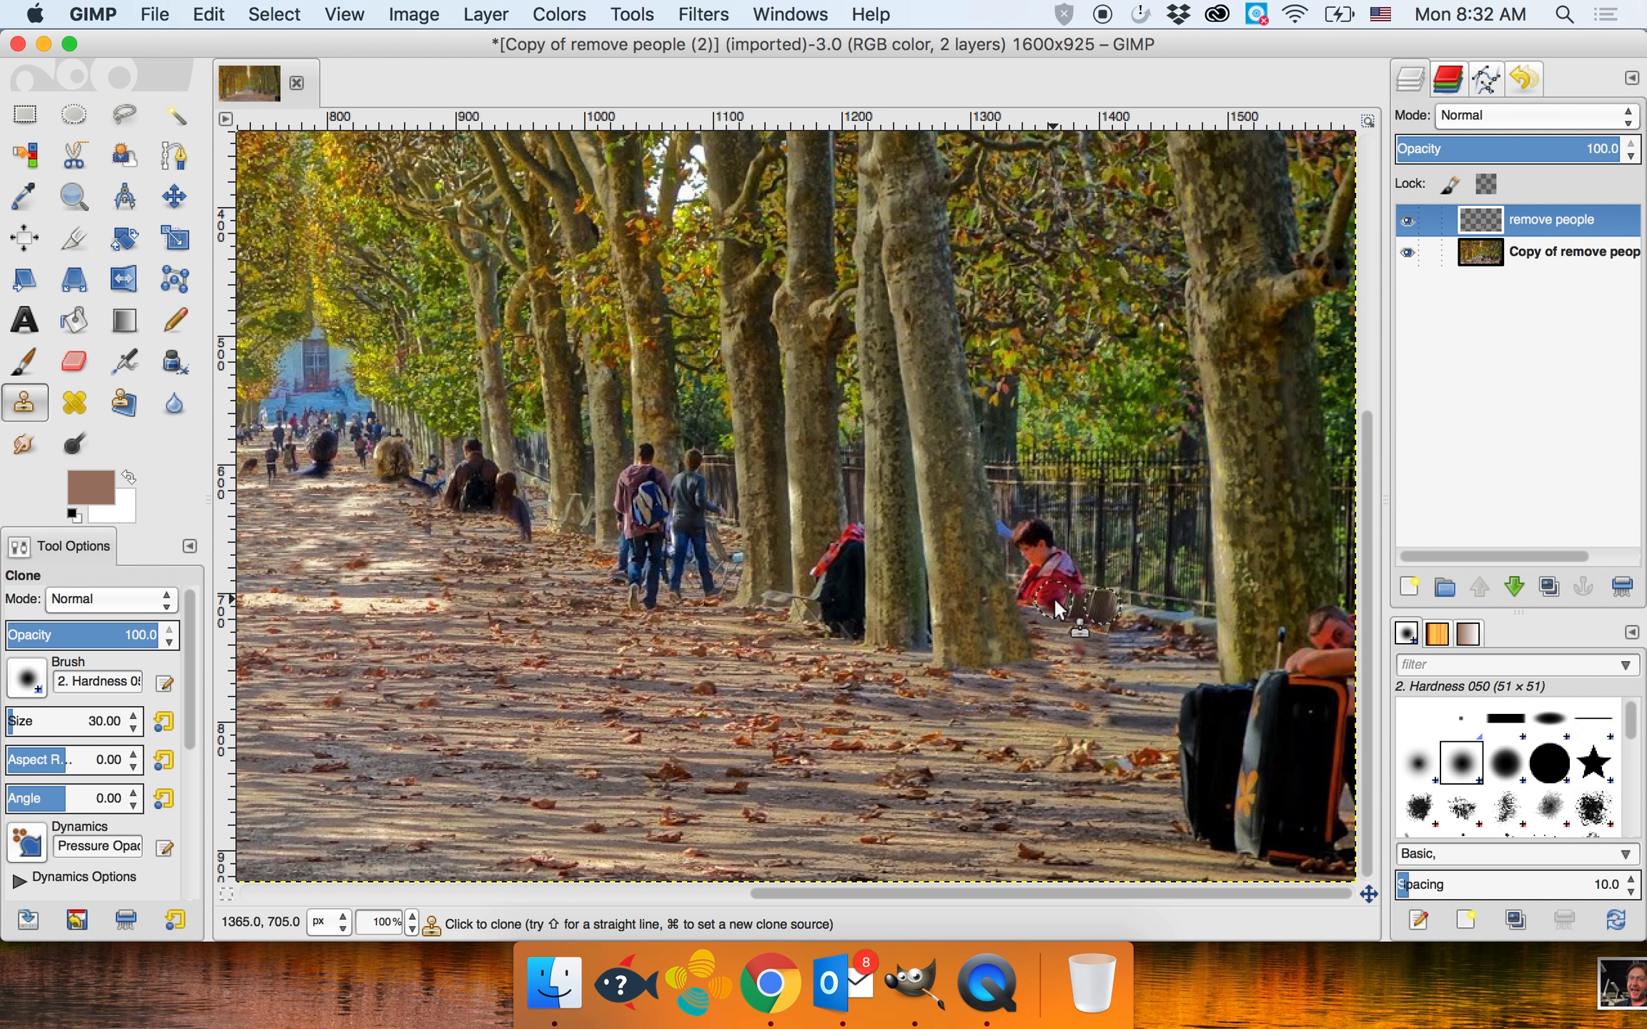
{"action": "left_click", "coordinate": [1055, 600]}
{"action": "left_click", "coordinate": [1076, 608]}
{"action": "left_click", "coordinate": [1041, 601]}
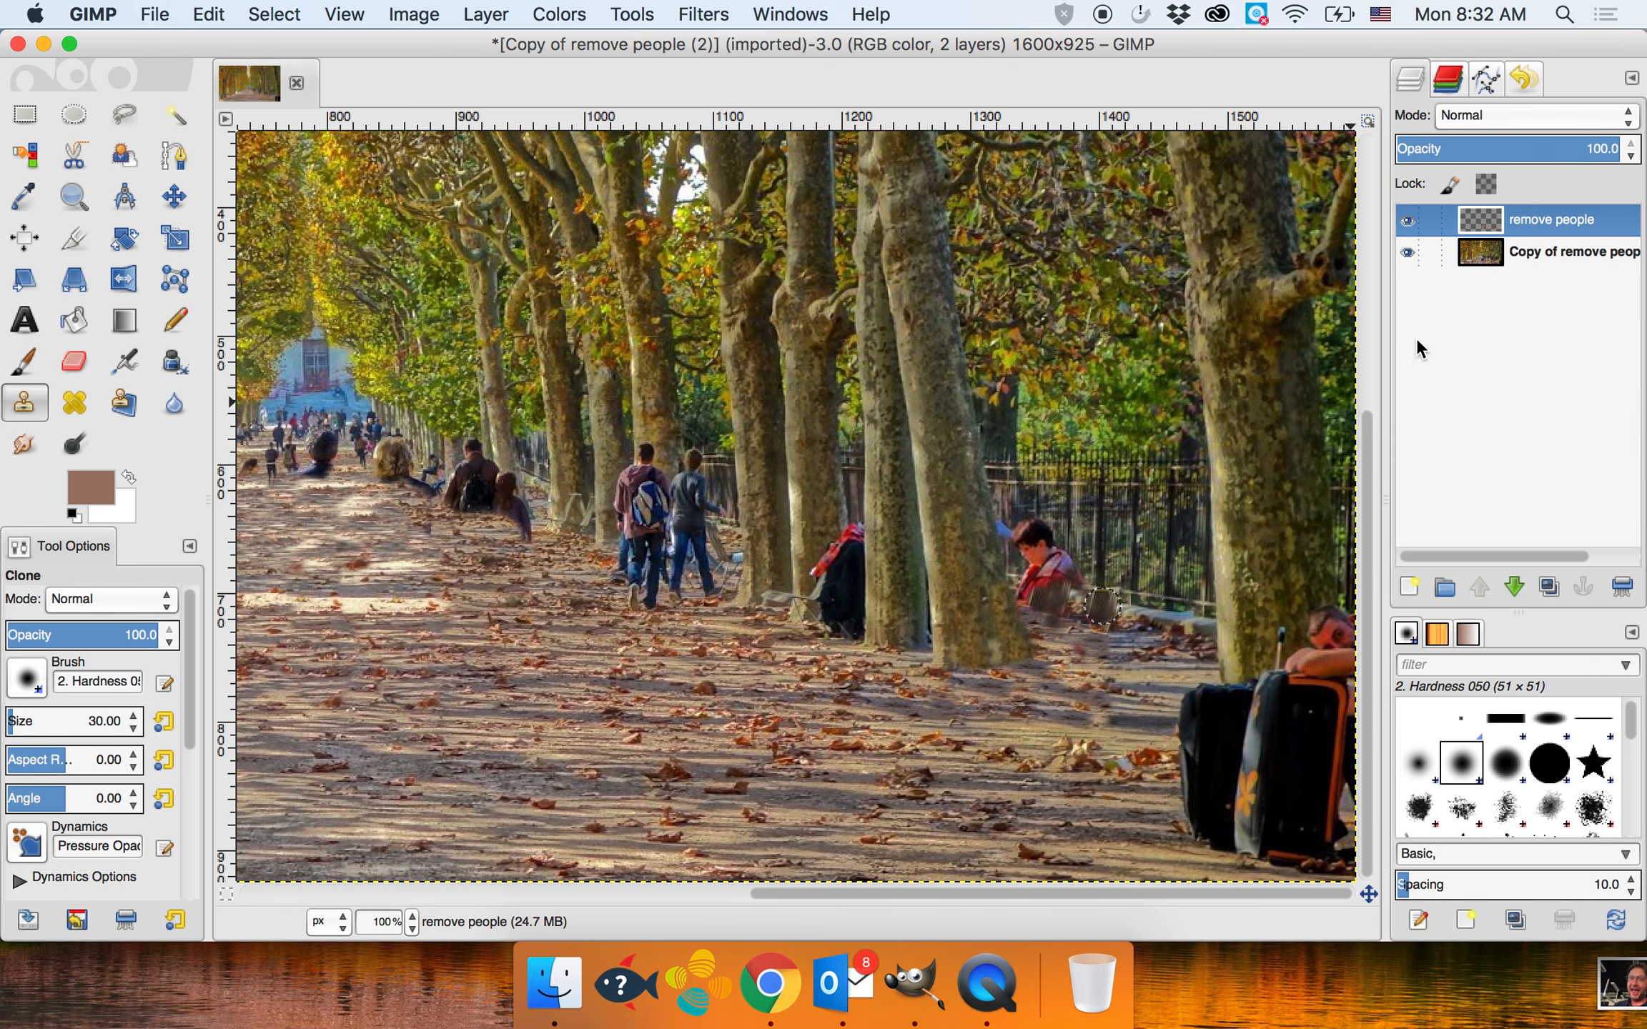
- Sample the leafy ground between the chair and the large tree on the photo layer and clone it over the chair remnant and lower jacket
{"action": "left_click", "coordinate": [1490, 256]}
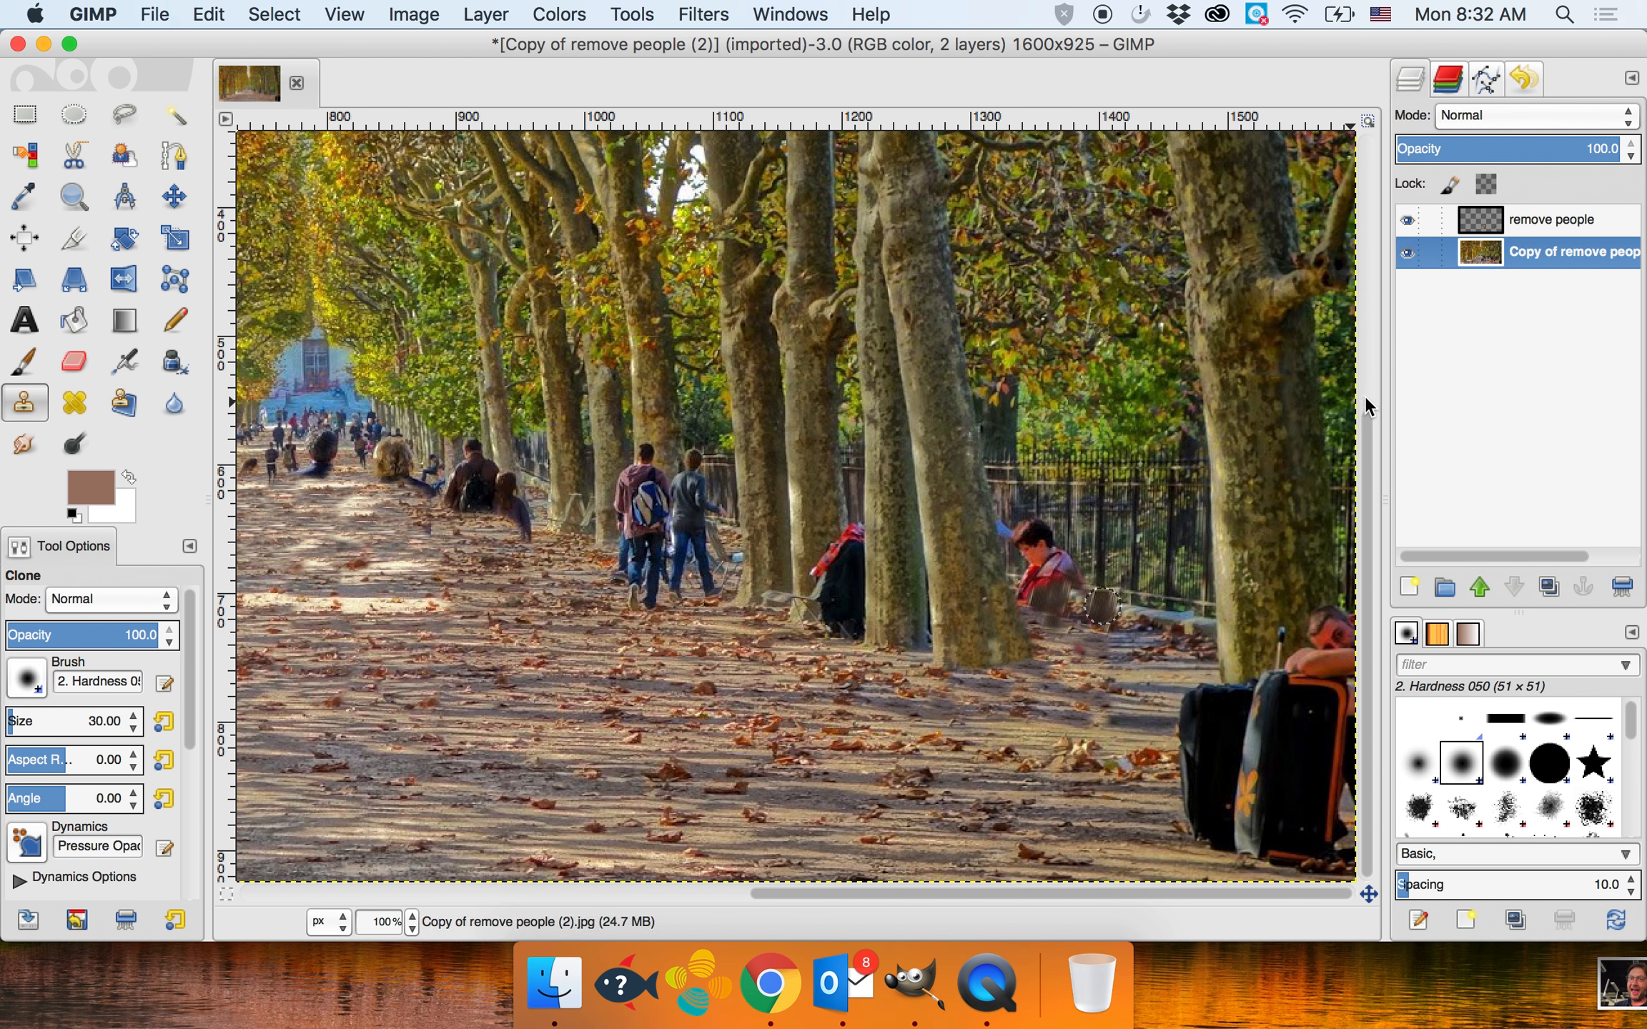
{"action": "left_click", "coordinate": [1144, 647], "text": "super"}
{"action": "mouse_move", "coordinate": [1094, 624]}
{"action": "left_mouse_down"}
{"action": "mouse_move", "coordinate": [1032, 596]}
{"action": "mouse_move", "coordinate": [1044, 609]}
{"action": "left_mouse_up"}
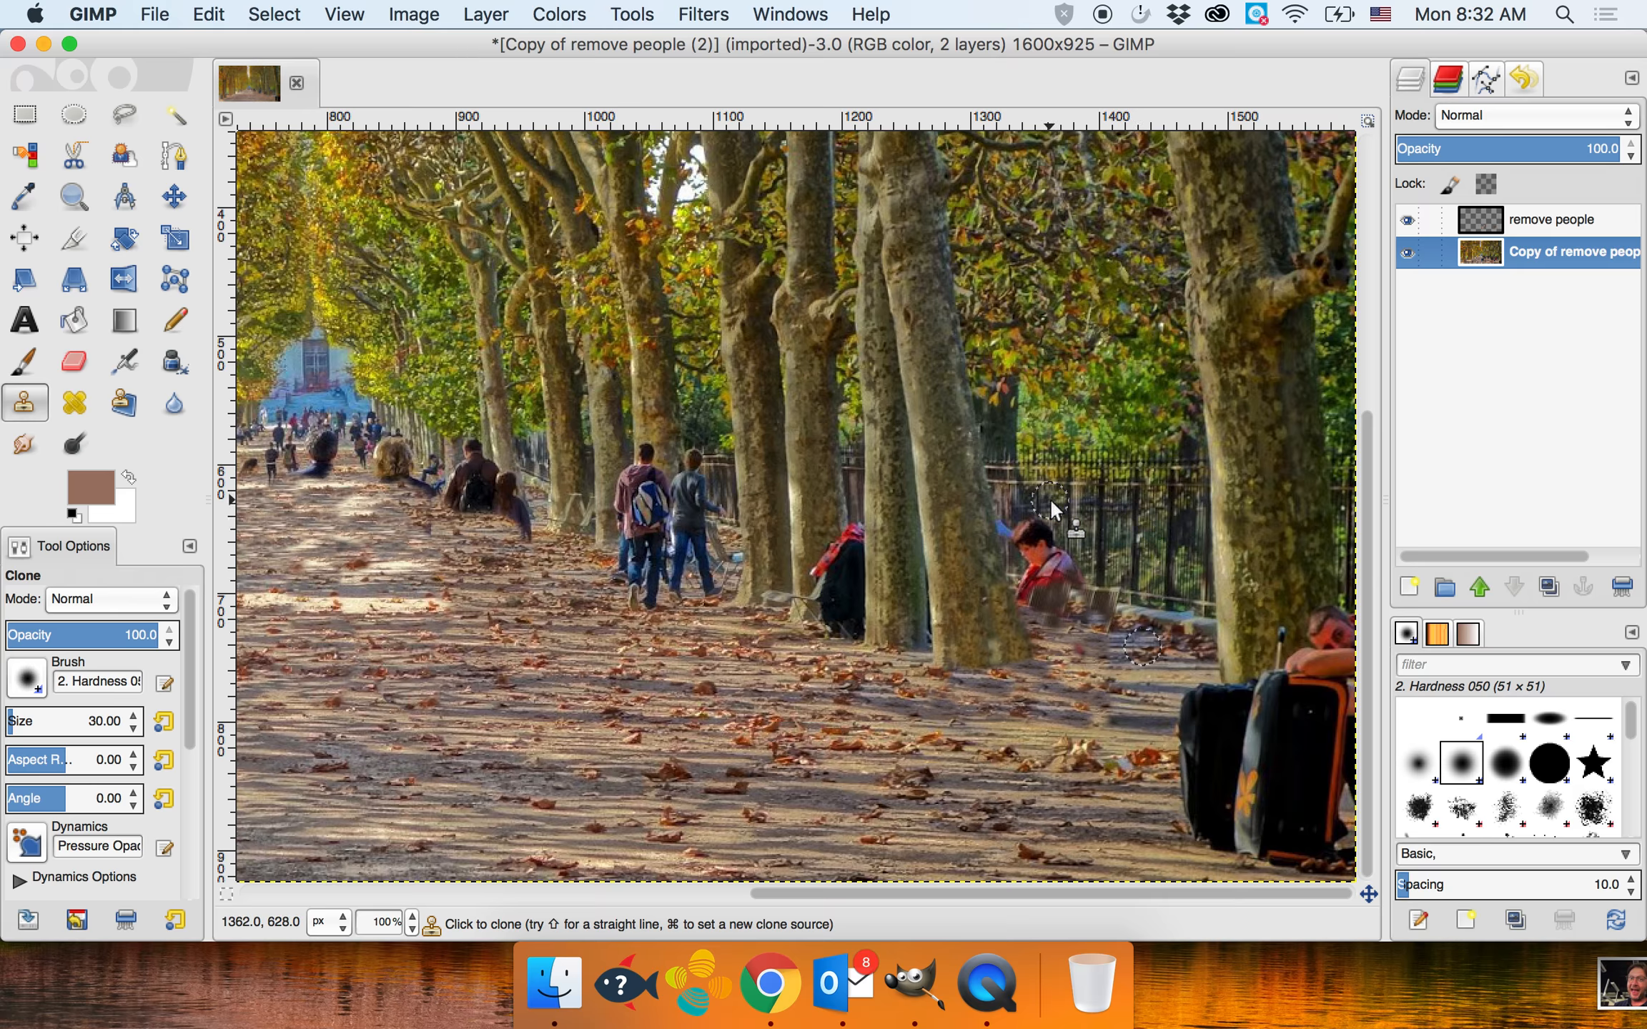
- Sample the iron fence above the seated woman from the photo layer and clone it over her head and upper body on "remove people"
{"action": "left_click", "coordinate": [1054, 509], "text": "super"}
{"action": "key", "text": "Page_Up"}
{"action": "left_click", "coordinate": [1043, 545]}
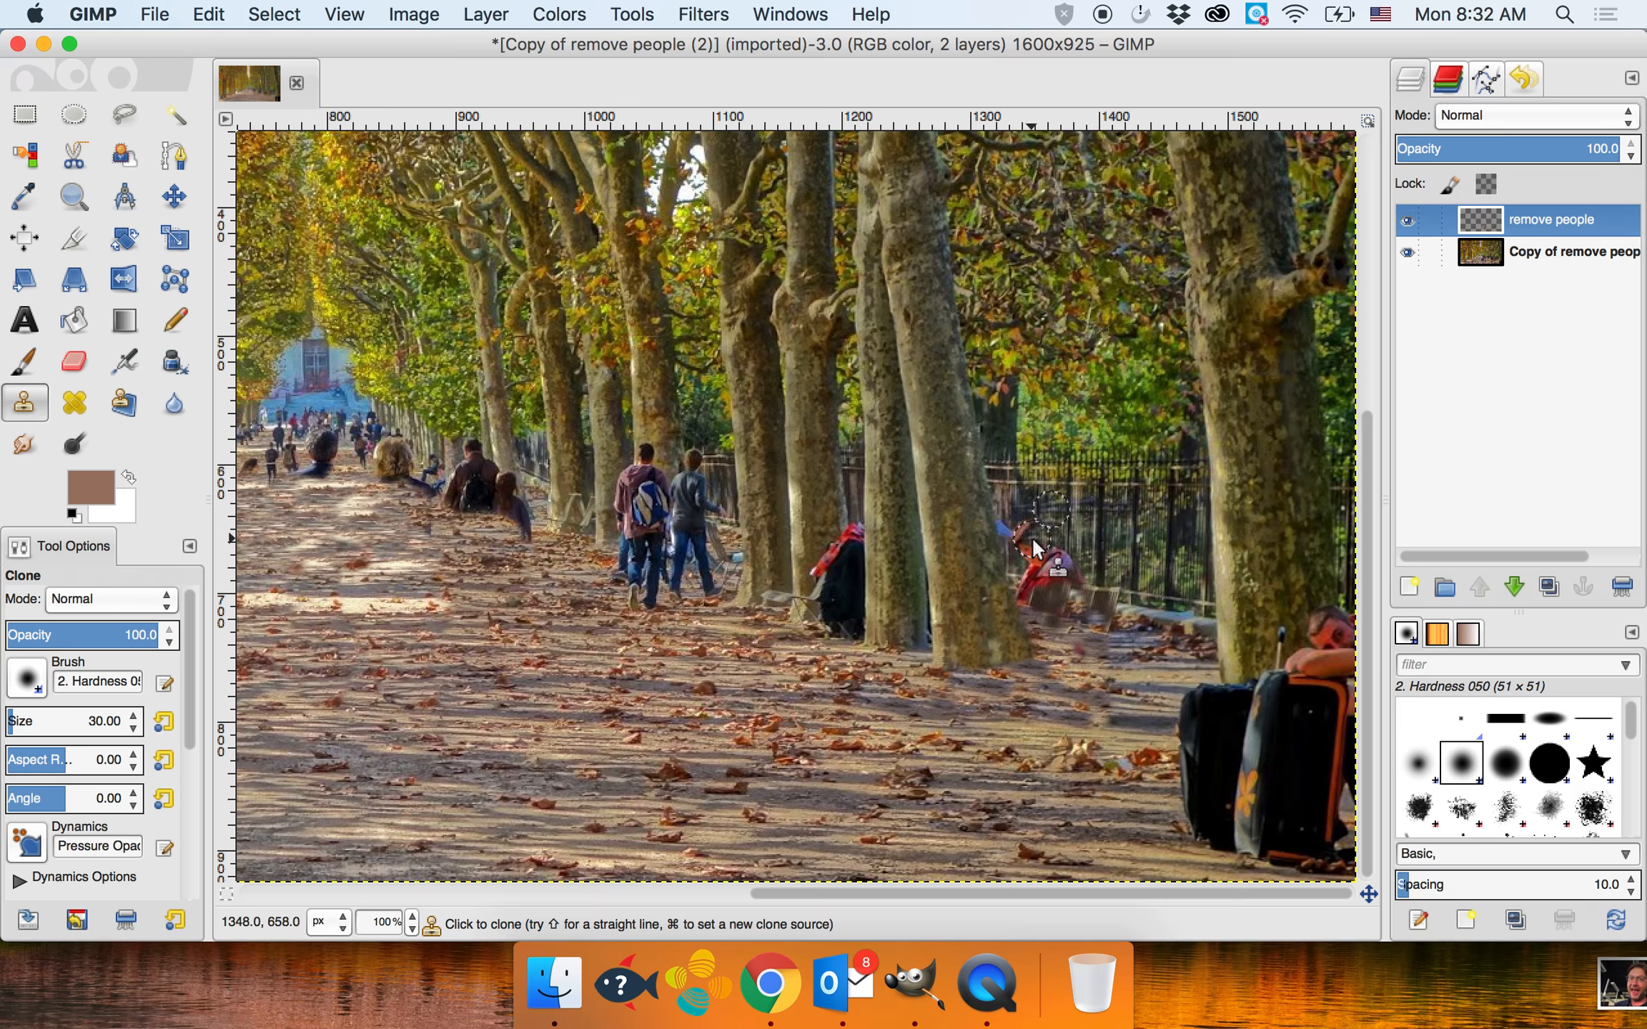
{"action": "left_click", "coordinate": [1032, 537]}
{"action": "left_click", "coordinate": [1040, 565]}
{"action": "left_click", "coordinate": [1048, 604]}
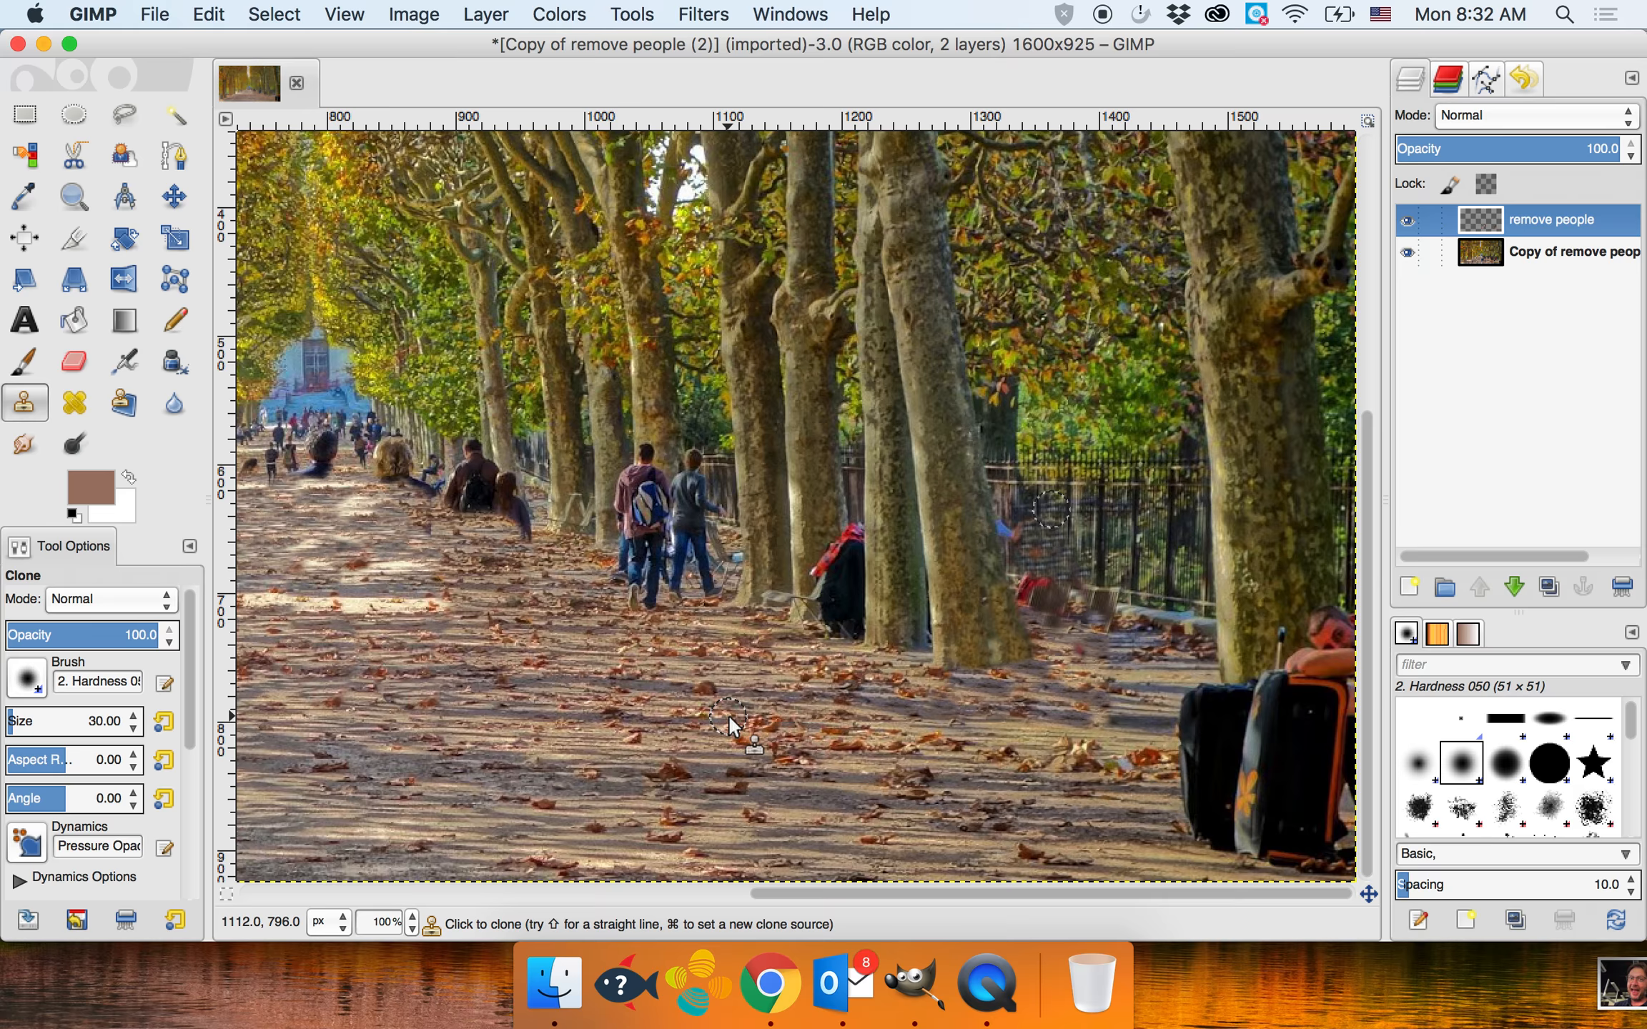
- Inspect the cloned patches with the photo layer hidden, then show the photo with the "remove people" layer hidden for comparison
{"action": "left_click", "coordinate": [1407, 250]}
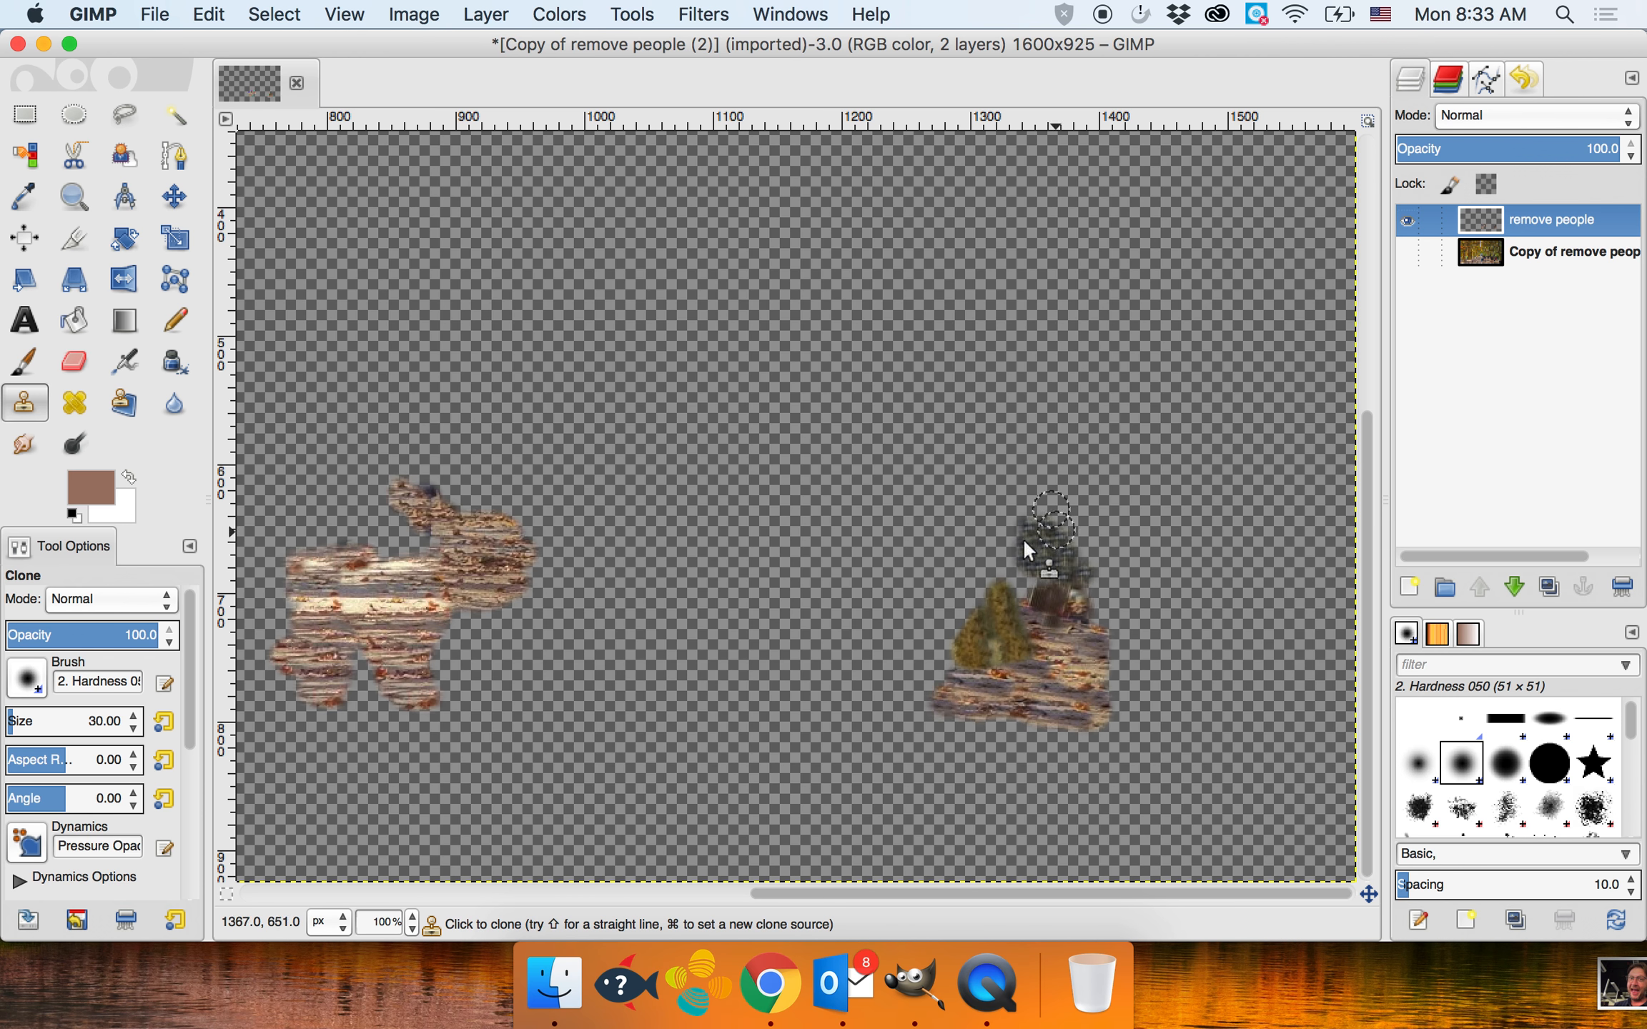
{"action": "left_click", "coordinate": [1407, 250]}
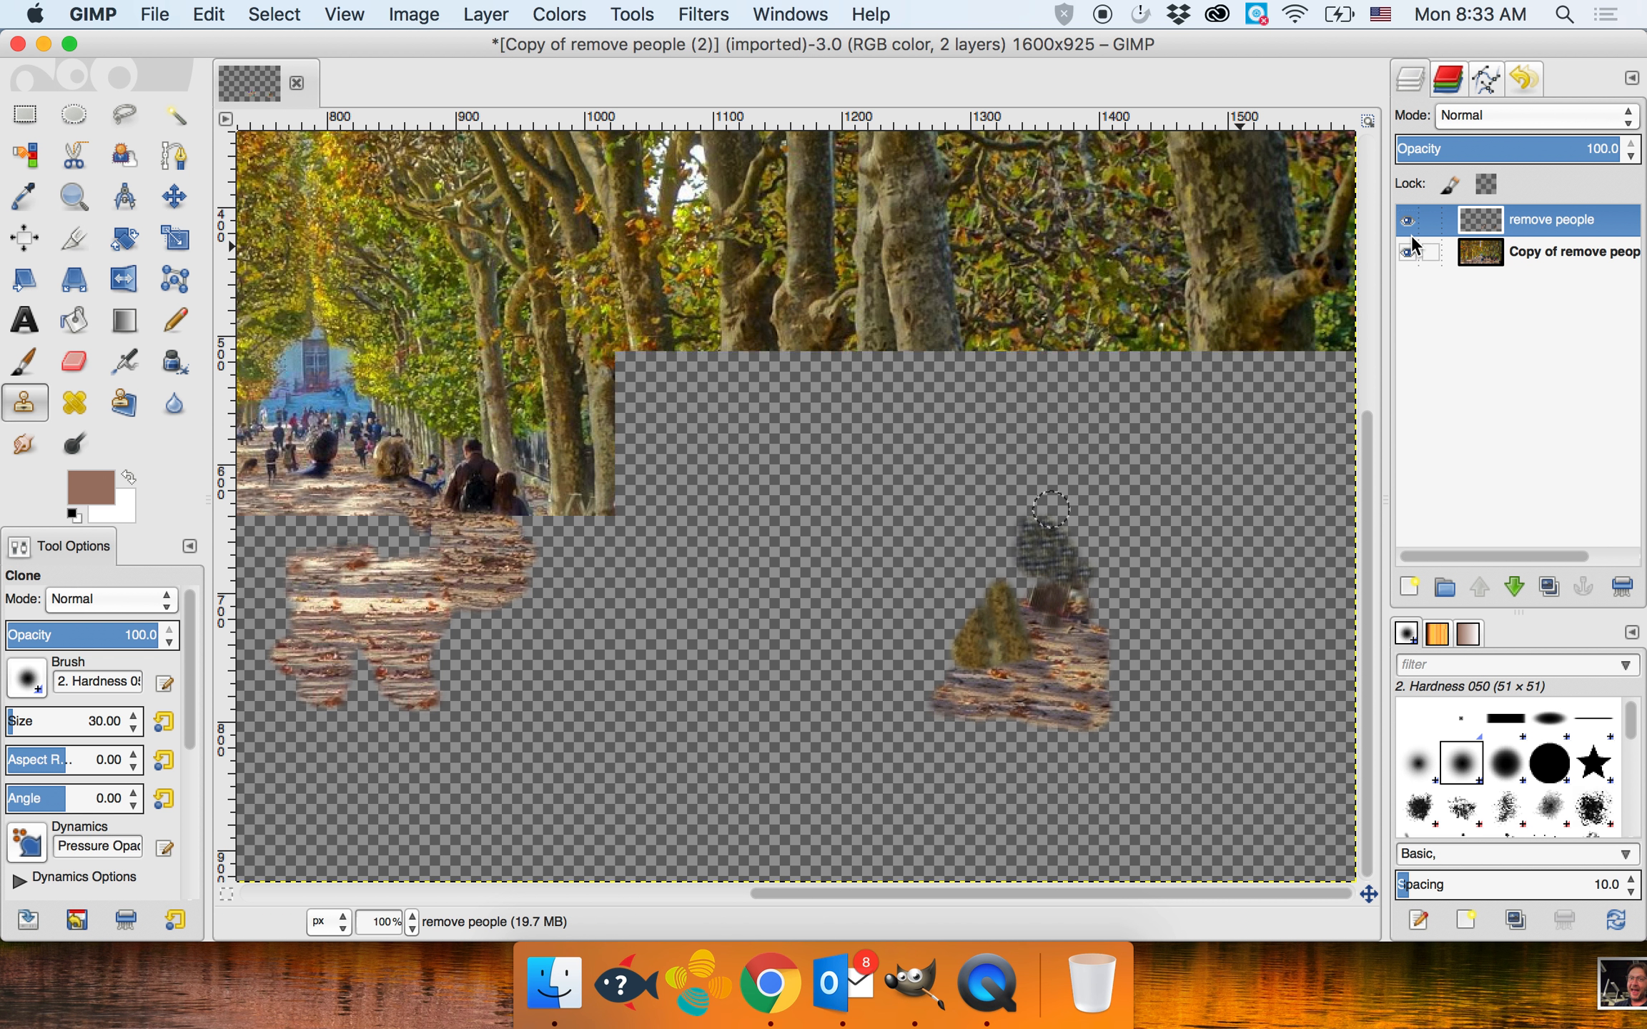
{"action": "left_click", "coordinate": [1406, 220]}
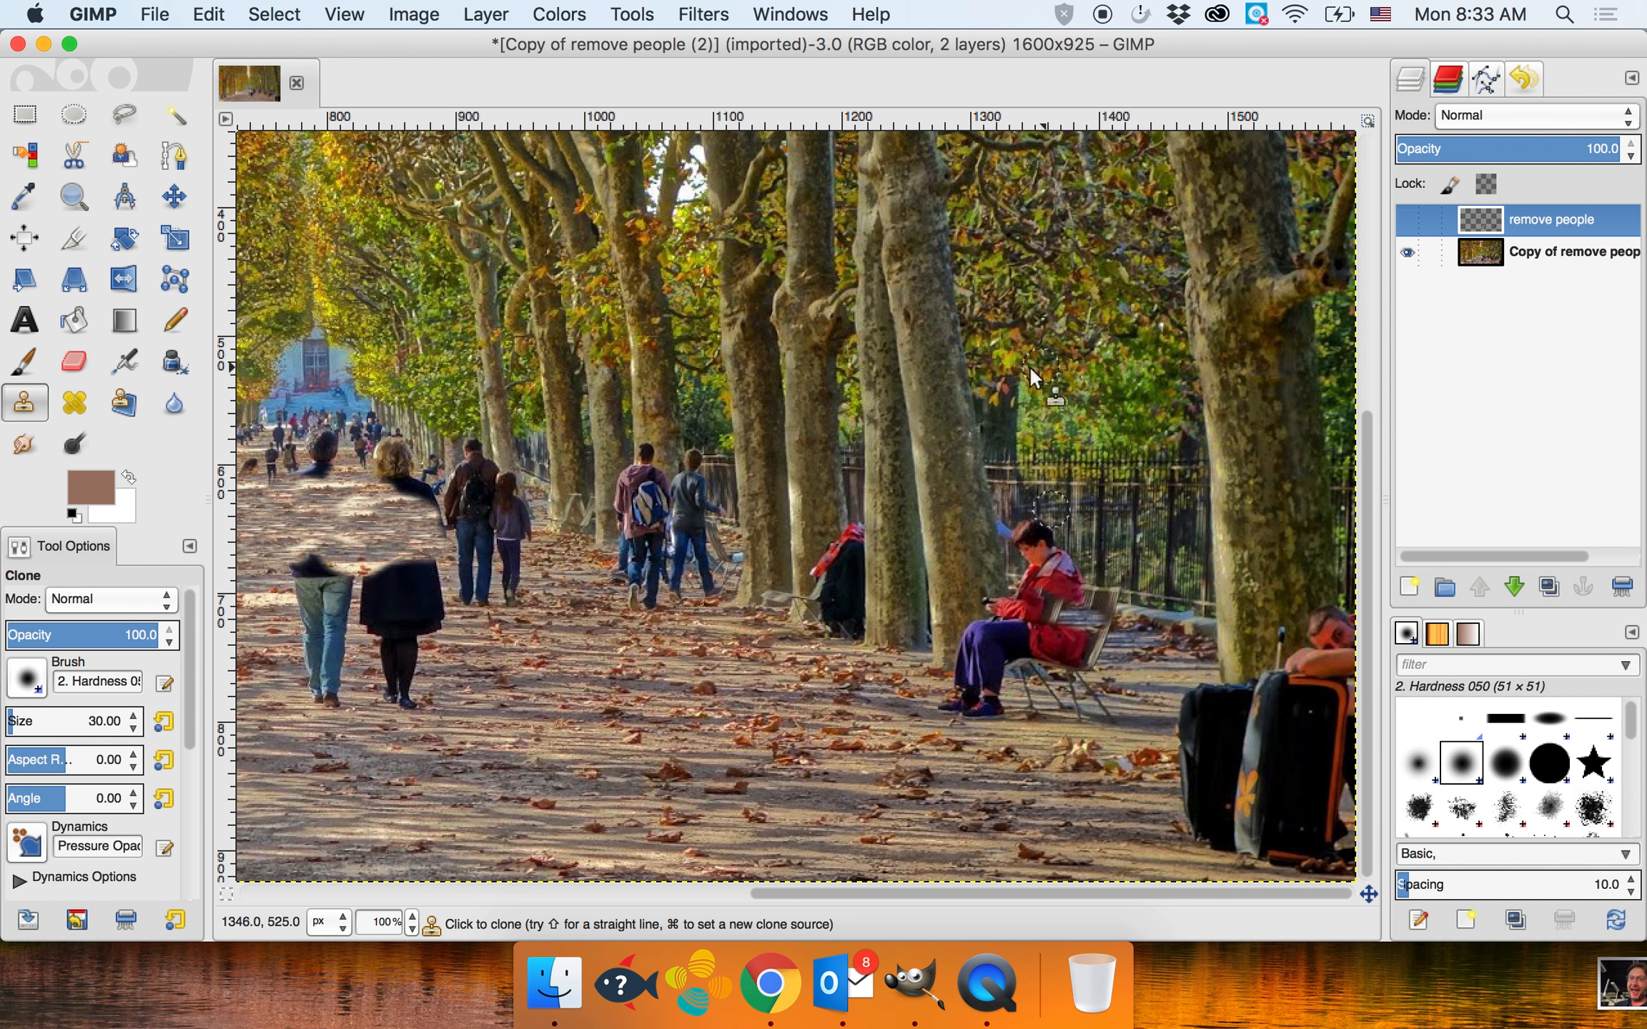
{"action": "left_click", "coordinate": [986, 985]}
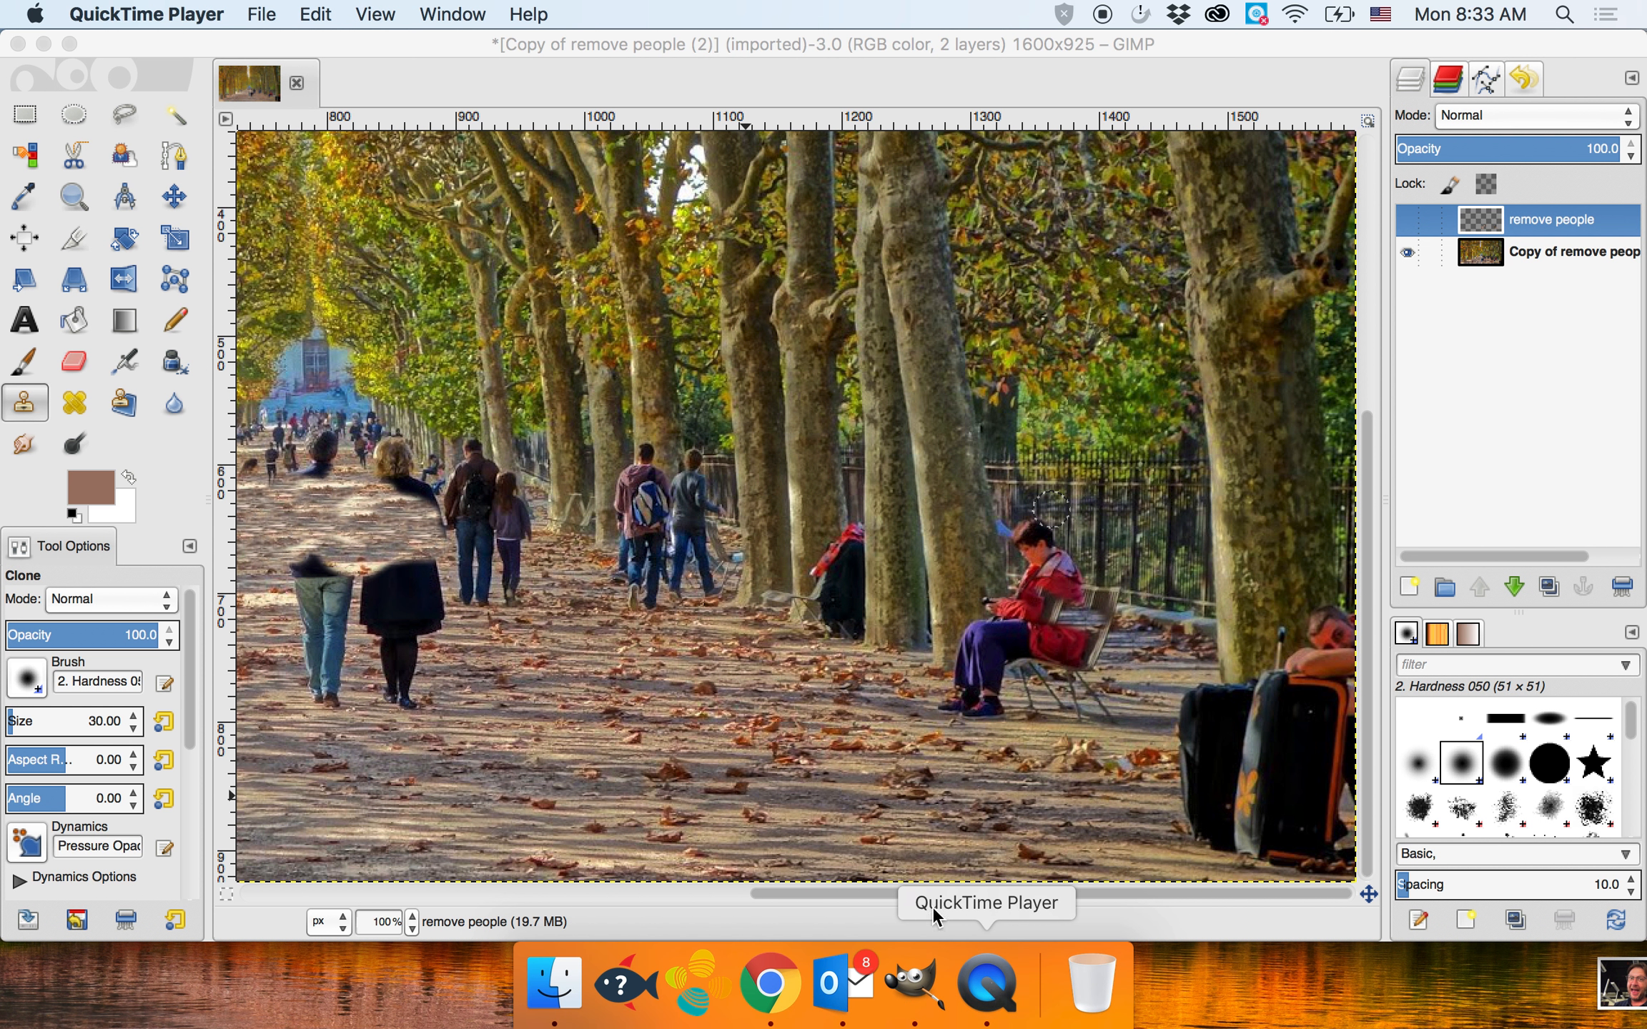